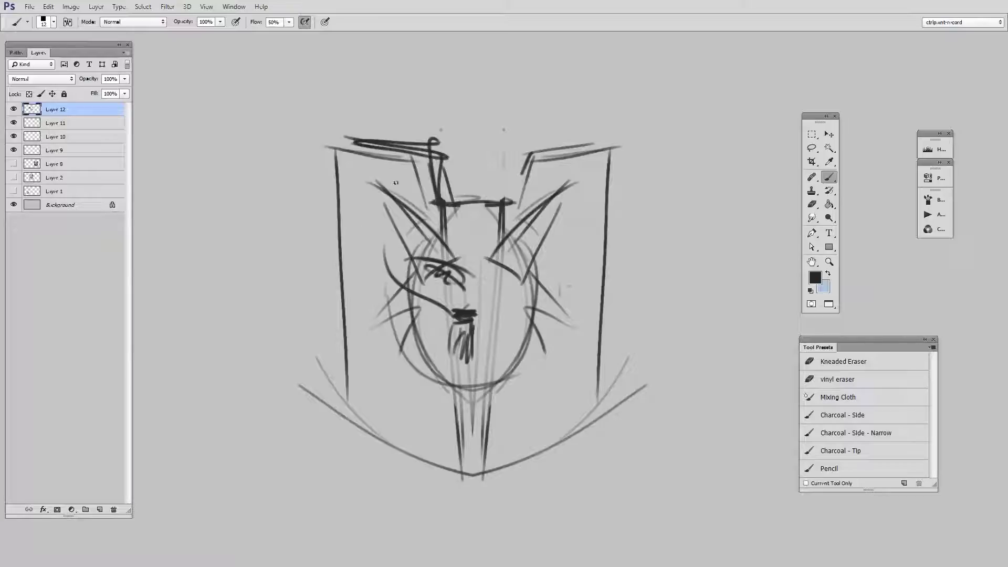
Select the left half of the sketch and mirror it across the centre onto the right side.
click(811, 135)
drag(437, 369, 474, 493)
drag(454, 395, 453, 394)
key(F2)
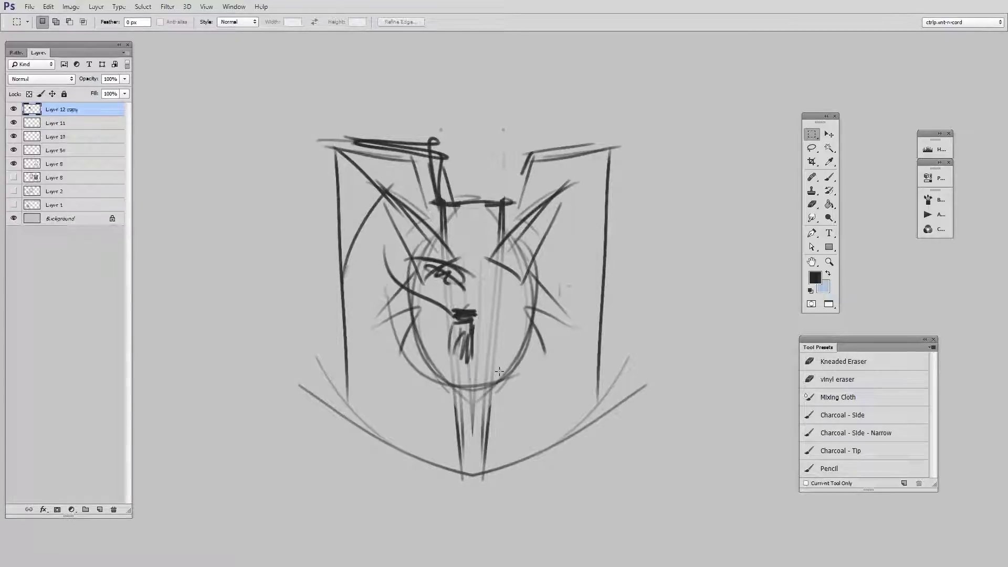
Redraw the face's chin curve and replace the shield's straight left edge with curved double lines.
key(b)
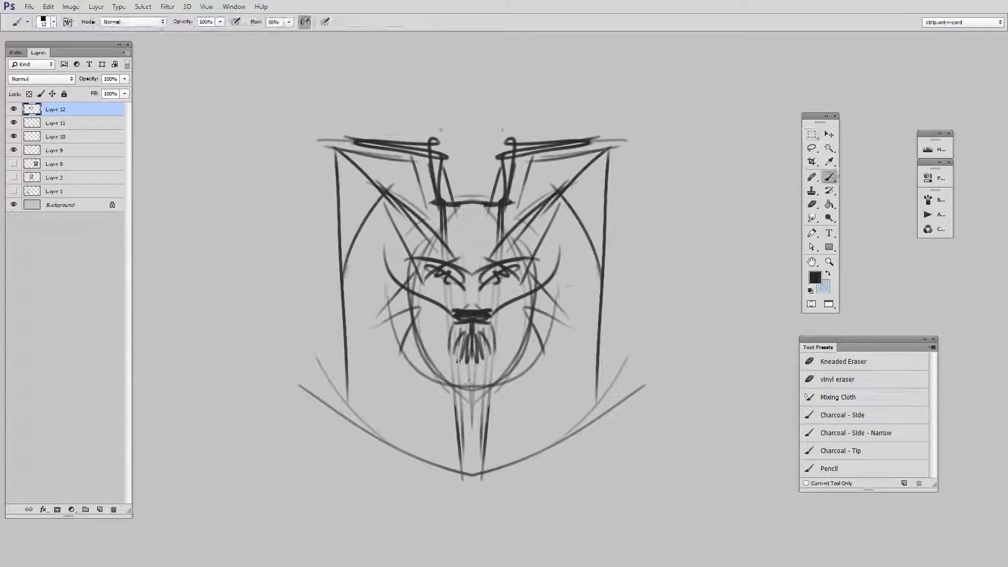
mouse_move(406, 289)
mouse_down()
mouse_move(529, 363)
mouse_move(565, 330)
mouse_up()
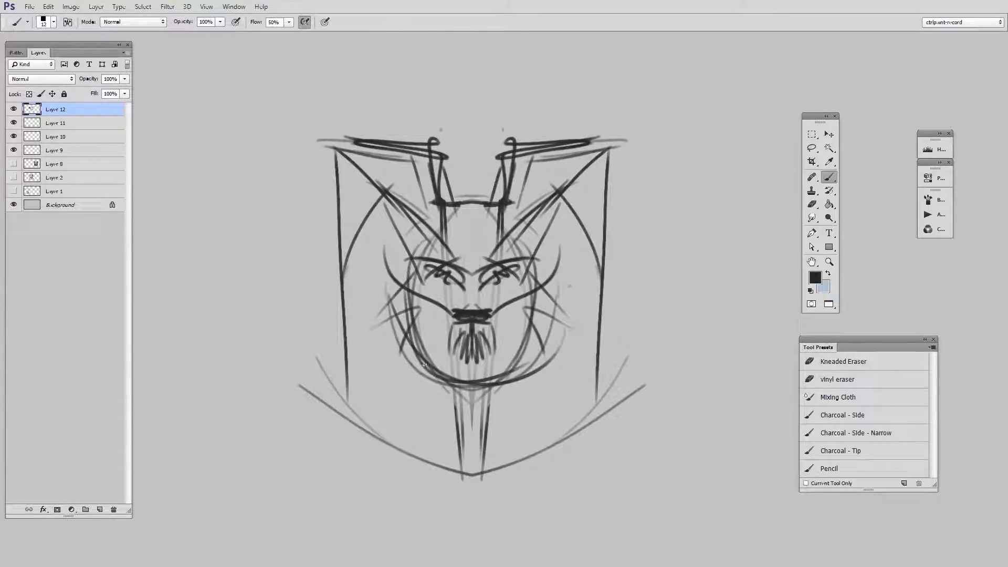
drag(333, 145, 349, 465)
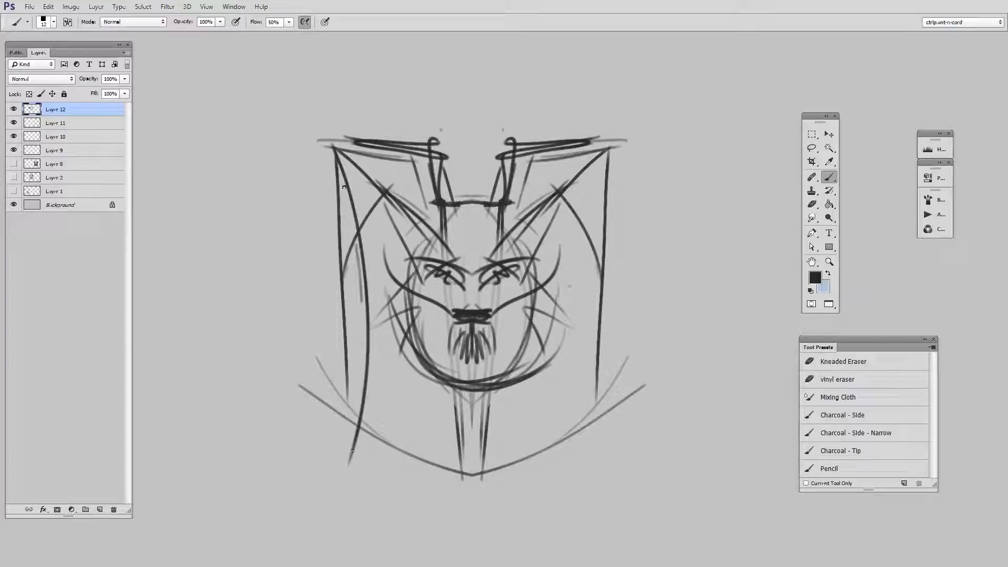
drag(354, 226, 362, 302)
key(e)
drag(335, 169, 343, 416)
key(b)
mouse_move(340, 171)
mouse_down()
mouse_move(352, 376)
mouse_move(363, 395)
mouse_up()
Sketch rounded double curves for the shield's bottom edge and an extra jaw arc beneath the face.
drag(435, 472, 561, 485)
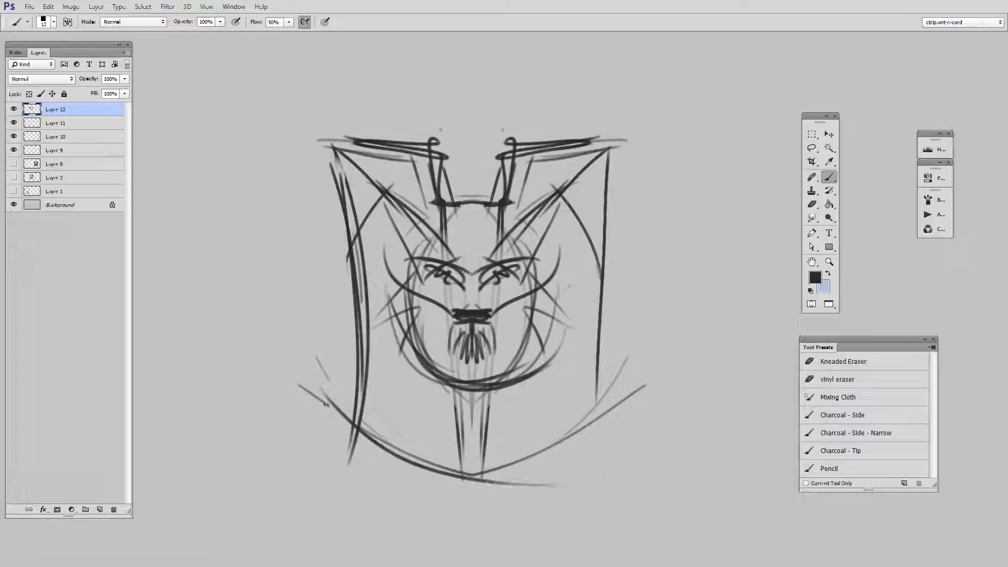
drag(322, 400, 605, 439)
mouse_move(411, 454)
mouse_down()
mouse_move(497, 473)
mouse_move(584, 459)
mouse_up()
drag(383, 311, 577, 405)
key(ctrl+z)
mouse_move(382, 293)
mouse_down()
mouse_move(399, 343)
mouse_move(551, 406)
mouse_up()
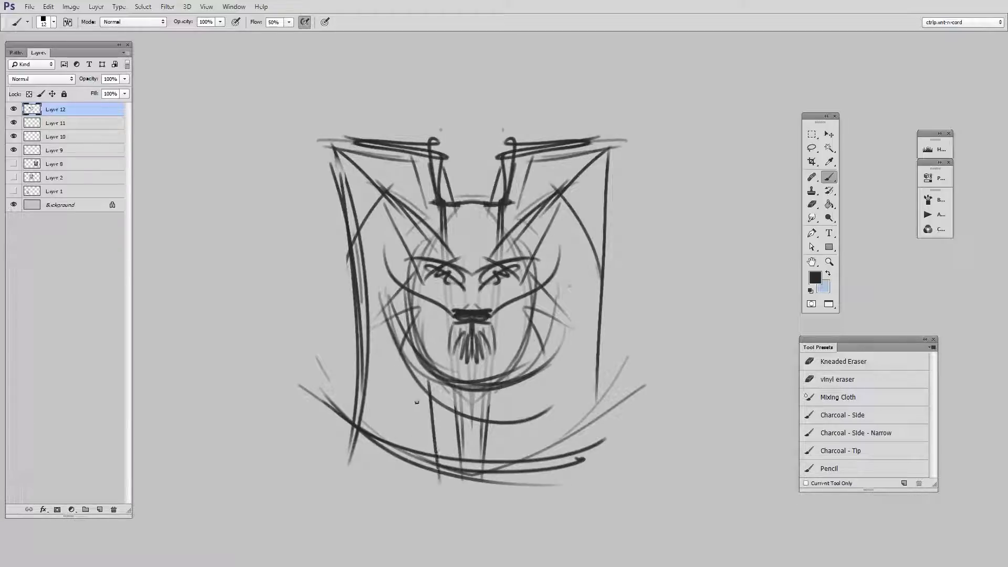
Erase the overhanging lines at the shield's lower-left corner and mirror the left half onto the right side.
key(e)
drag(319, 379, 338, 437)
key(m)
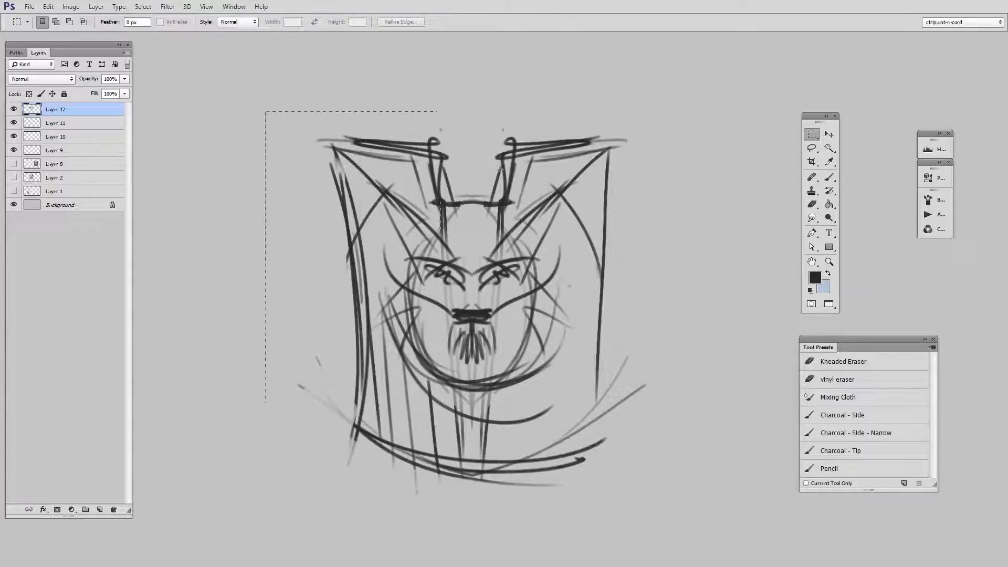
drag(469, 495, 472, 495)
key(F2)
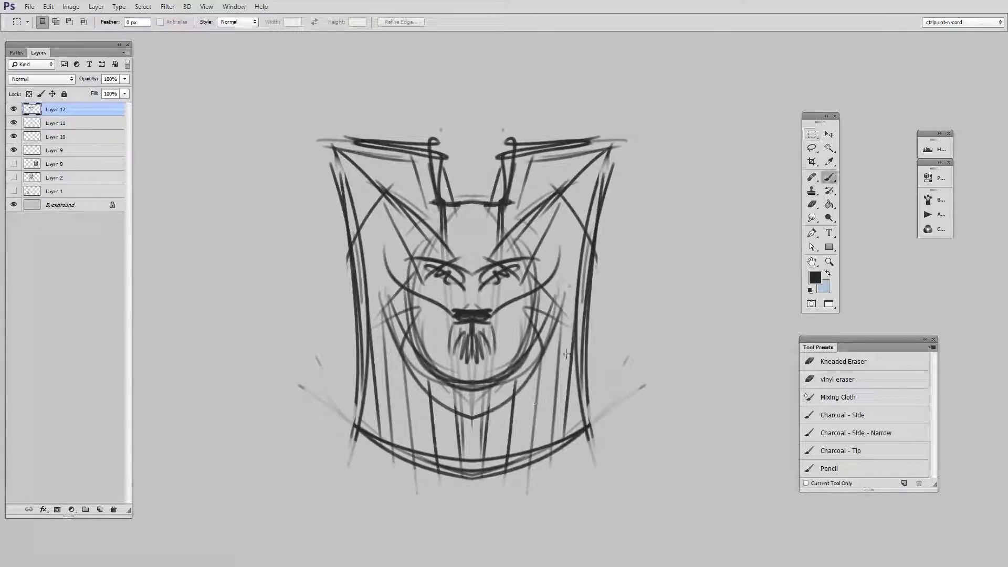
Strengthen the inner left shoulder line and the left ear's contour with a larger brush.
key(b)
key(bracketright)
key(bracketright)
drag(370, 154, 435, 193)
drag(383, 185, 431, 241)
drag(387, 202, 410, 278)
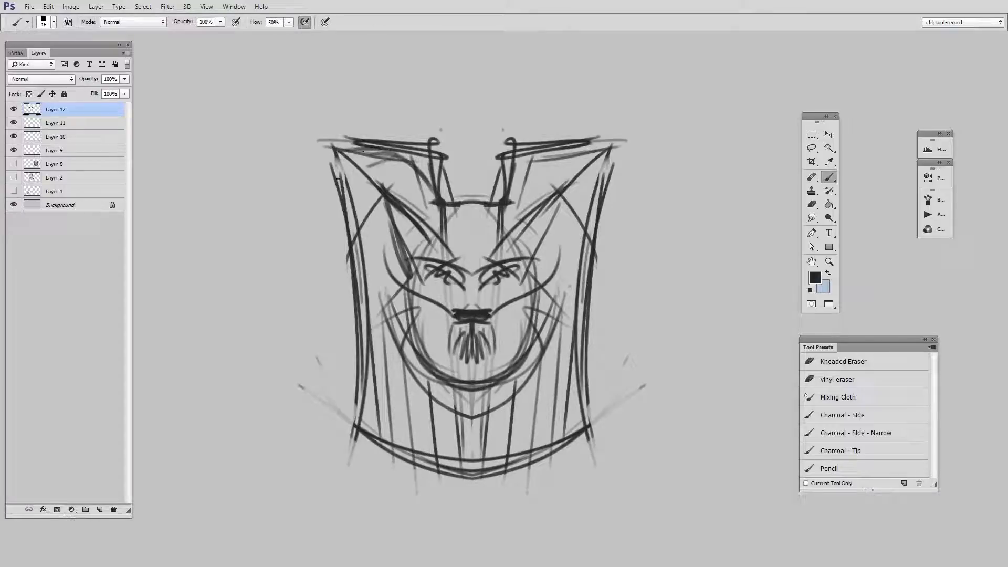
Replace the peaked left shoulder with an arched top edge and add an outer line along the left side.
drag(336, 183, 452, 157)
key(e)
mouse_move(331, 158)
mouse_down()
mouse_move(437, 127)
mouse_move(398, 151)
mouse_move(457, 154)
mouse_up()
key(b)
mouse_move(339, 187)
mouse_down()
mouse_move(354, 344)
mouse_move(336, 423)
mouse_move(340, 384)
mouse_up()
Mirror the left half onto the right side and stretch the sketch upward to make the shield taller.
click(812, 135)
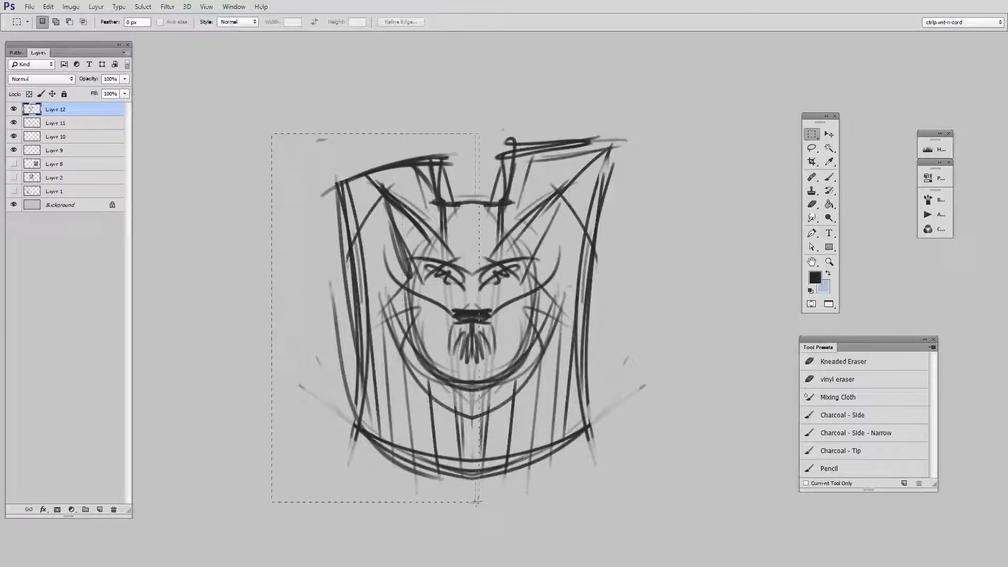
key(F2)
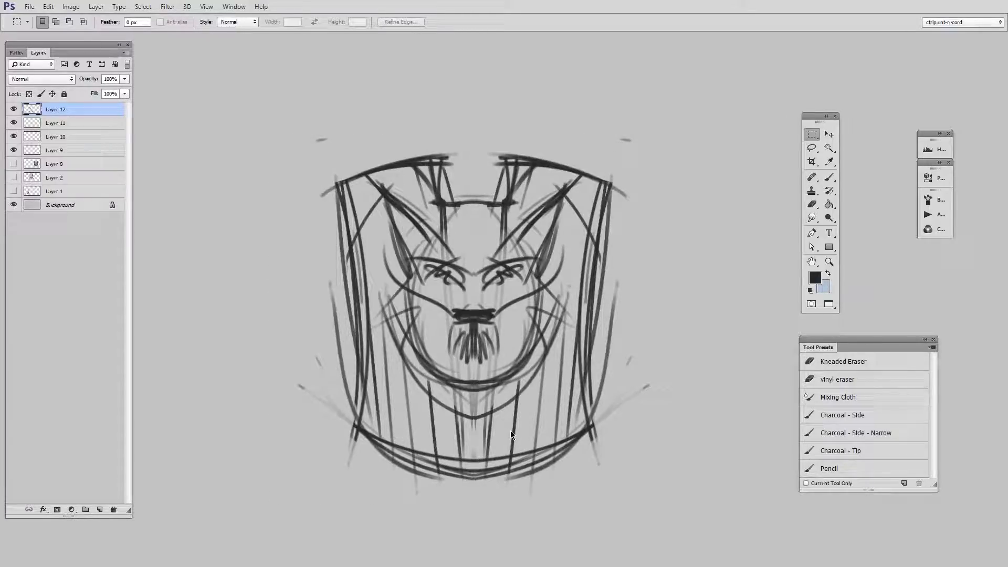
key(ctrl+t)
mouse_move(652, 135)
mouse_down()
mouse_move(637, 105)
mouse_move(649, 78)
mouse_up()
drag(603, 231, 602, 231)
key(Return)
Rework the left ear's contour with dark strokes and undo the last two changes.
key(b)
drag(391, 155, 406, 235)
drag(420, 171, 439, 212)
key(ctrl+alt+z)
key(ctrl+alt+z)
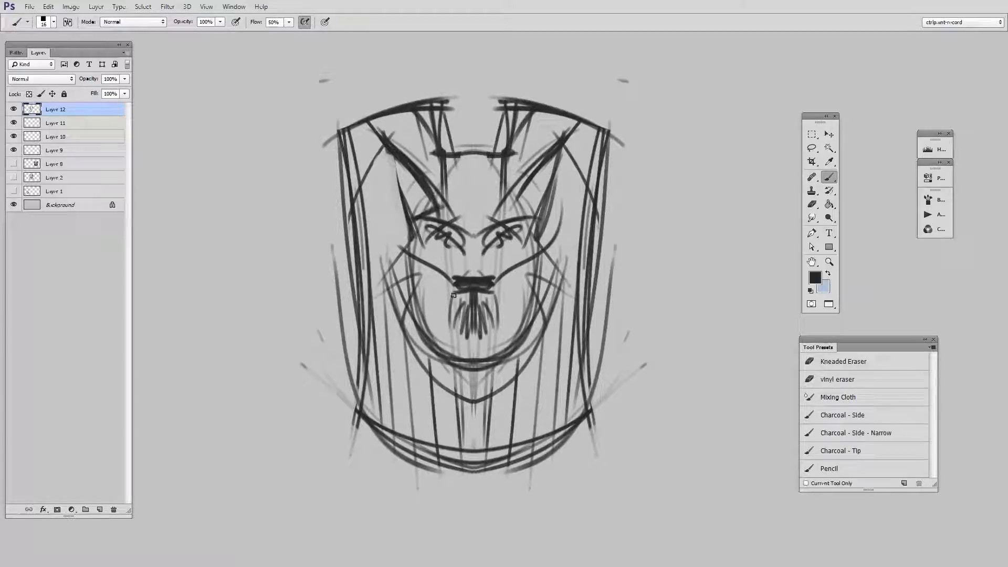
Reinforce the shield's outer side and lower edges with additional long curved strokes.
drag(341, 138, 367, 350)
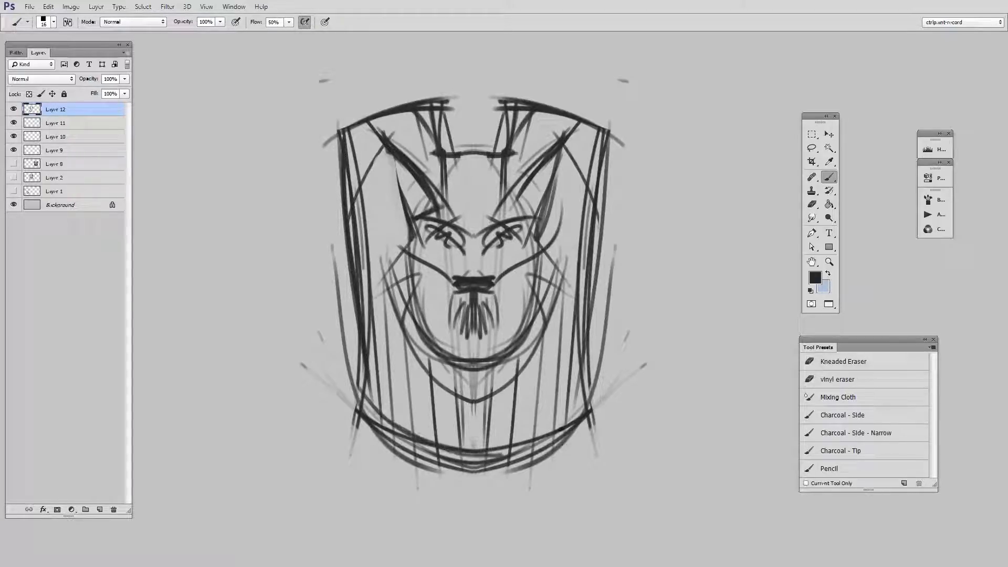
drag(607, 170, 585, 454)
mouse_move(619, 136)
mouse_down()
mouse_move(602, 439)
mouse_move(616, 480)
mouse_move(625, 429)
mouse_up()
key(e)
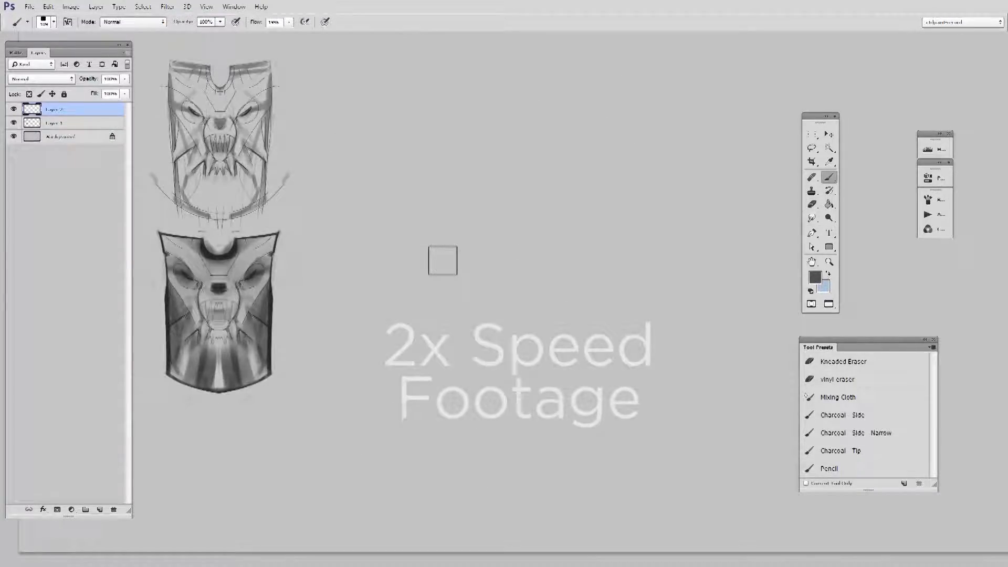
Block in a new shield's left edge, bottom curve, centre band and top edge with broad grey strokes.
drag(395, 121, 393, 404)
mouse_move(362, 368)
mouse_down()
mouse_move(562, 450)
mouse_move(649, 415)
mouse_up()
drag(494, 118, 496, 475)
drag(383, 131, 541, 138)
Erase a curved neckline into the top edge and widen the centre band with another vertical stroke.
key(e)
drag(466, 108, 544, 140)
key(b)
mouse_move(459, 141)
mouse_down()
mouse_move(575, 171)
mouse_move(519, 422)
mouse_up()
Erase the excess tone to the right of the shield's centre line.
key(e)
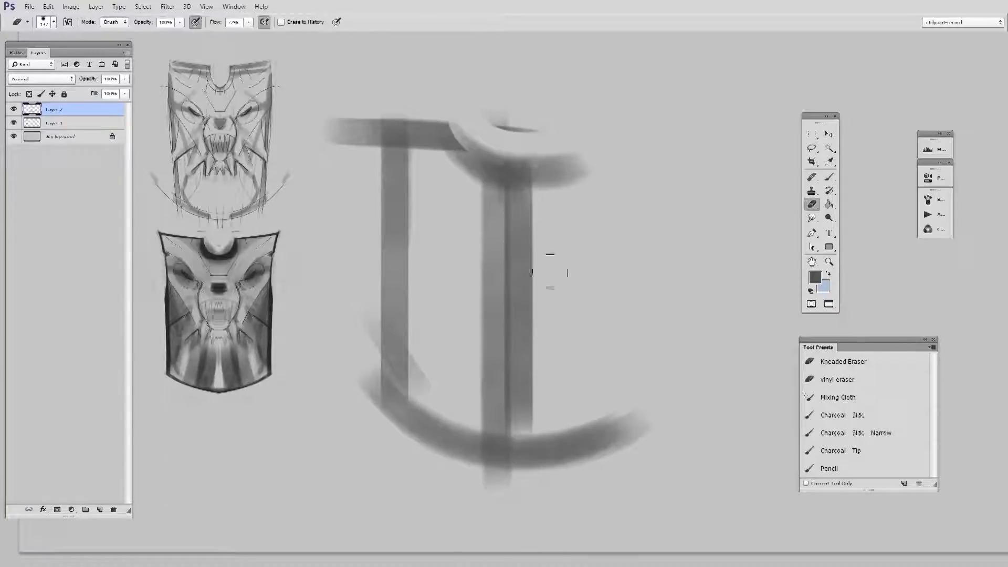
drag(535, 134, 535, 472)
drag(563, 134, 562, 483)
drag(587, 446, 632, 431)
Add a new layer and block in the wolf's left ear, trimming its shape with the eraser.
key(b)
key(ctrl+shift+alt+n)
mouse_move(454, 238)
mouse_down()
mouse_move(492, 204)
mouse_move(475, 248)
mouse_move(444, 212)
mouse_up()
drag(428, 171, 488, 218)
key(e)
drag(418, 147, 499, 192)
key(b)
drag(425, 210, 436, 233)
Carve out the left side of the wolf's face with the eraser and merge the layer down.
key(e)
mouse_move(407, 181)
mouse_down()
mouse_move(421, 241)
mouse_move(485, 318)
mouse_up()
key(b)
key(e)
mouse_move(412, 273)
mouse_down()
mouse_move(530, 141)
mouse_move(534, 305)
mouse_up()
key(v)
key(ctrl+e)
scroll(512, 306, up, 1)
scroll(512, 305, up, 1)
key(b)
drag(433, 229, 504, 254)
key(e)
key(ctrl+alt+z)
key(ctrl+alt+z)
Add a new layer and paint the dark eye and nose shapes on the left half of the face.
key(ctrl+alt+shift+n)
key(b)
mouse_move(446, 234)
mouse_down()
mouse_move(546, 286)
mouse_move(553, 274)
mouse_up()
key(e)
key(b)
key(e)
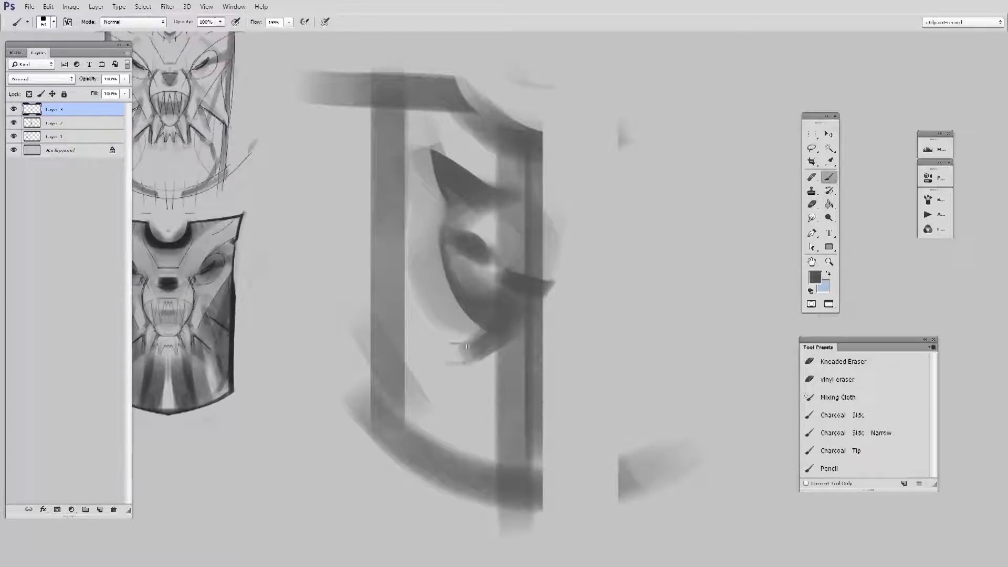
Paint pointed fur tufts around the left cheek and jaw and a curved band running up past the ear.
drag(472, 312, 447, 360)
drag(454, 283, 390, 320)
key(e)
key(b)
mouse_move(441, 250)
mouse_down()
mouse_move(393, 265)
mouse_move(438, 250)
mouse_move(389, 147)
mouse_up()
key(e)
key(b)
drag(520, 344, 491, 379)
Lighten the area around the left eye and repaint it as a narrow dark slit.
key(e)
drag(456, 237, 493, 262)
key(b)
drag(479, 243, 499, 260)
key(e)
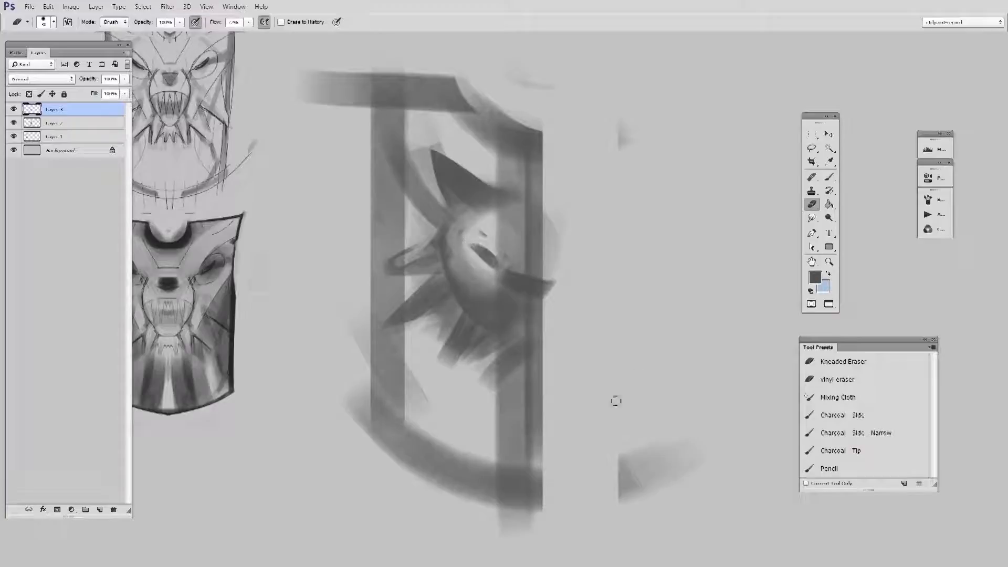
Merge the face layer down, select the shield's left half and mirror it onto the right side.
key(ctrl+e)
key(m)
mouse_move(314, 47)
mouse_down()
mouse_move(530, 504)
mouse_move(531, 525)
mouse_up()
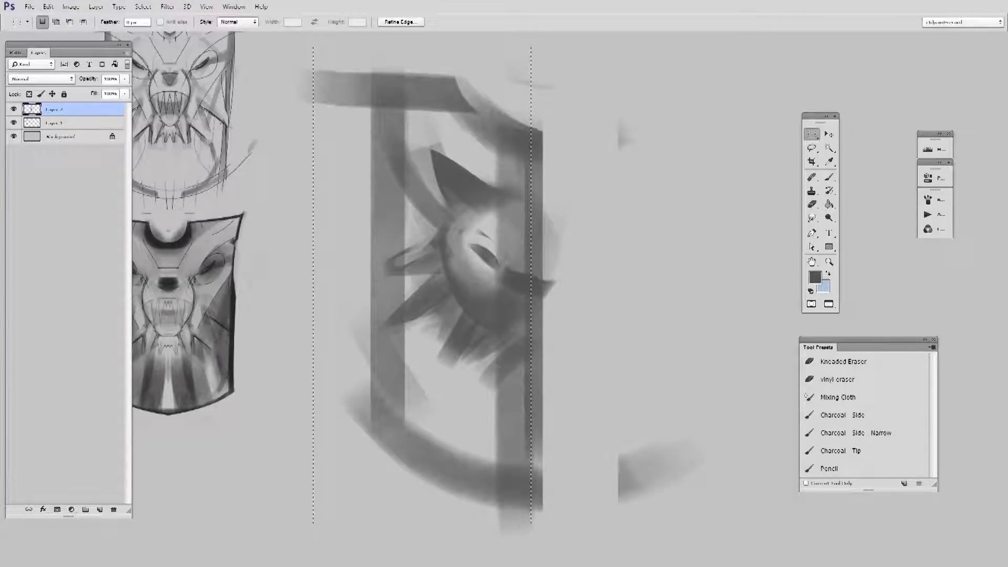
key(F2)
Darken the wolf's chin and extend the dark shape of the left eye toward the nose.
key(b)
drag(520, 394, 541, 374)
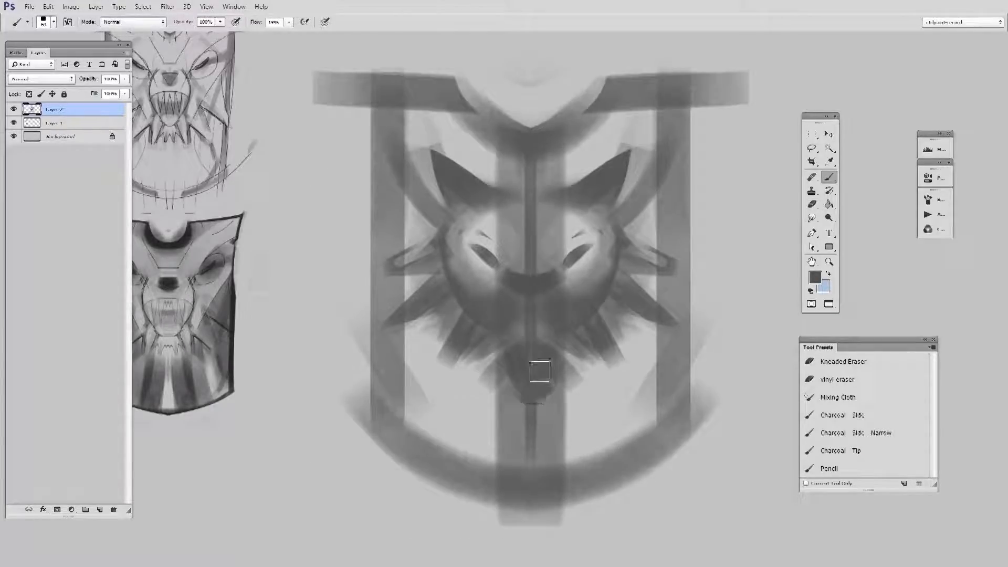
drag(488, 252, 524, 268)
Erase the upper left cheek tufts and reshape the remaining fur into sharper points.
key(e)
drag(429, 233, 387, 327)
key(b)
mouse_move(442, 296)
mouse_down()
mouse_move(434, 322)
mouse_move(451, 362)
mouse_up()
key(e)
drag(451, 328, 445, 361)
key(b)
key(e)
Erase a light strip left of the beard and shape the left side of the muzzle with light and dark strokes.
mouse_move(508, 388)
mouse_down()
mouse_move(494, 374)
mouse_move(510, 463)
mouse_up()
key(b)
key(e)
drag(489, 291, 510, 353)
key(b)
drag(506, 310, 517, 360)
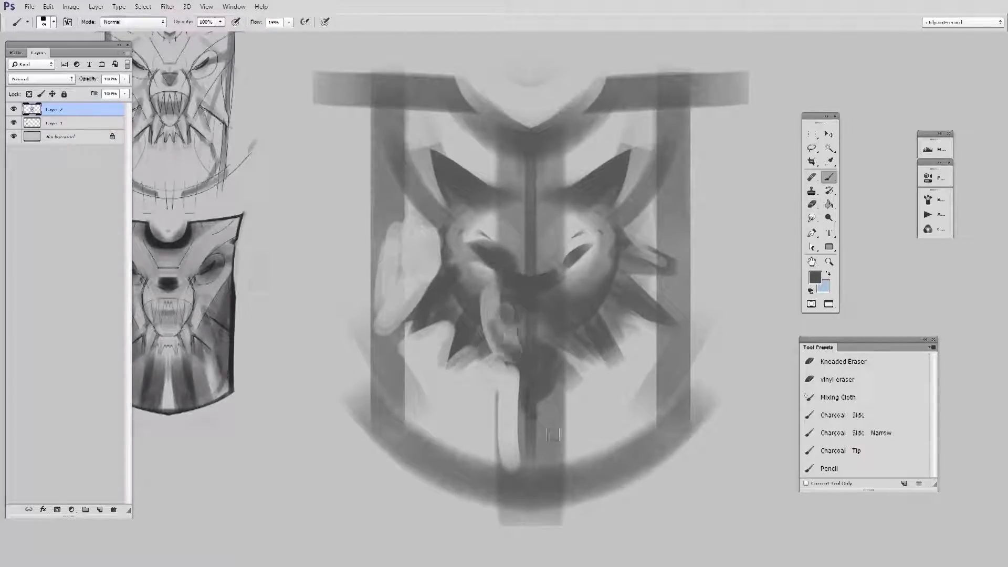
Paint vertical stripes down the shield's left half, both below the fur and above the face.
drag(450, 325, 465, 493)
drag(407, 216, 431, 501)
drag(371, 231, 385, 517)
drag(483, 355, 488, 534)
drag(414, 108, 441, 226)
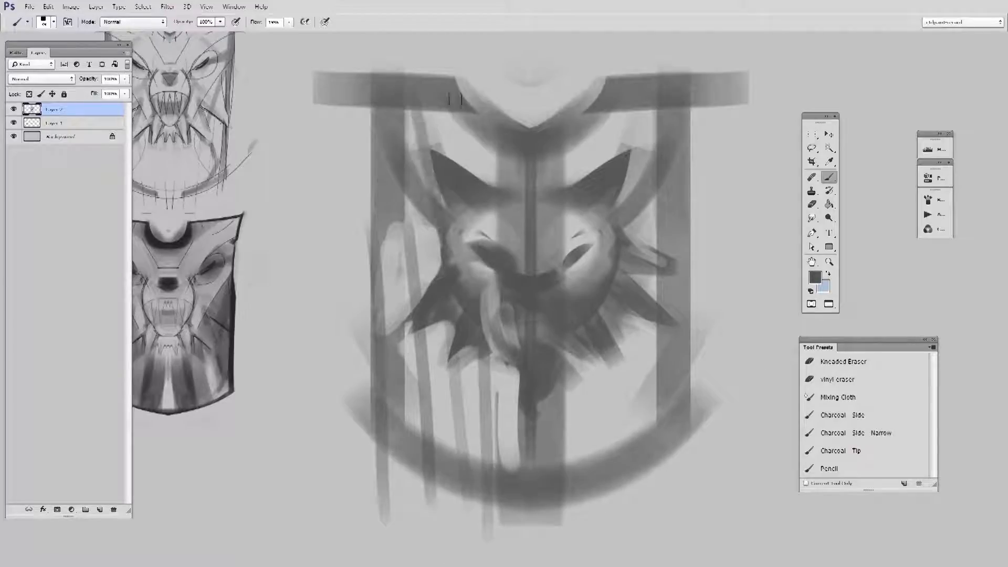
drag(460, 114, 477, 174)
drag(490, 87, 497, 126)
drag(395, 168, 414, 302)
drag(387, 90, 374, 412)
Darken the shield's left edge and erase the stripes and tone spilling past the side and bottom edges.
key(e)
key(b)
mouse_move(360, 102)
mouse_down()
mouse_move(357, 415)
mouse_move(574, 501)
mouse_up()
key(e)
drag(381, 465, 583, 523)
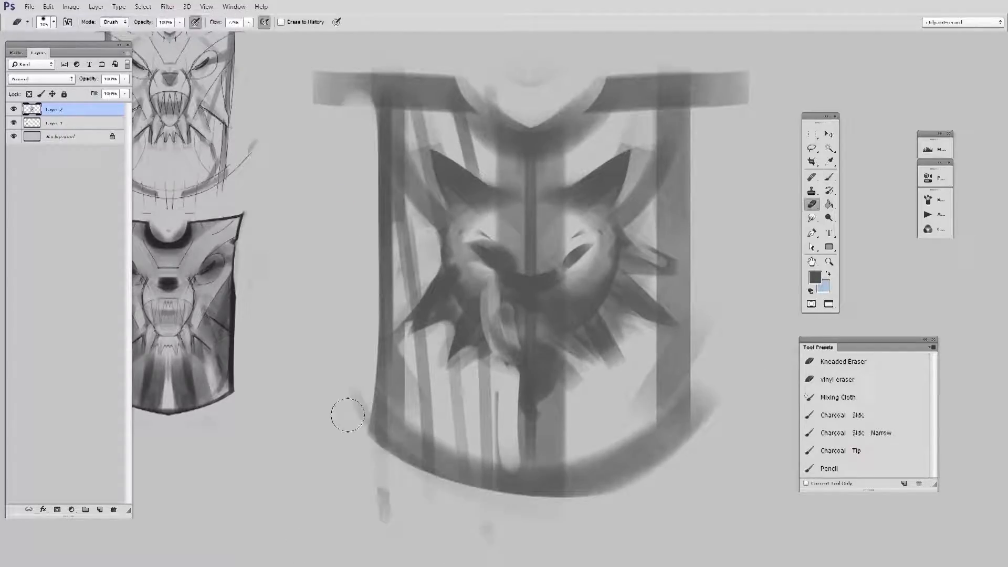
drag(347, 402, 551, 510)
Clean up the top edge and neckline with the eraser and paint dark bands along the left shoulder.
drag(357, 68, 585, 92)
key(b)
drag(370, 80, 485, 86)
drag(386, 97, 463, 95)
key(e)
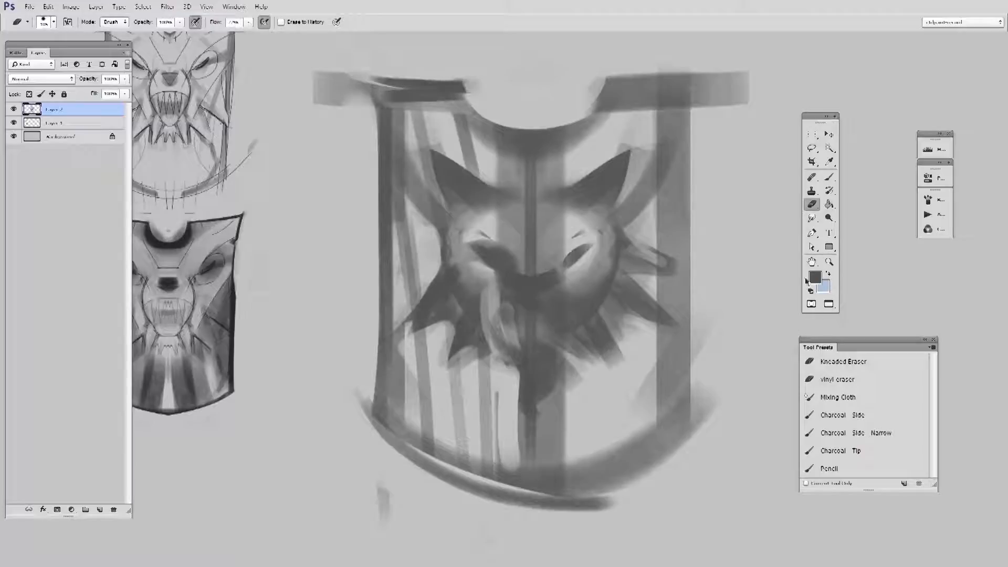
Mirror the shield's left half onto the right side and paint a dark band across the wolf's forehead.
click(811, 134)
drag(525, 71, 334, 516)
drag(525, 515, 533, 521)
key(ctrl+j)
key(b)
drag(485, 191, 542, 200)
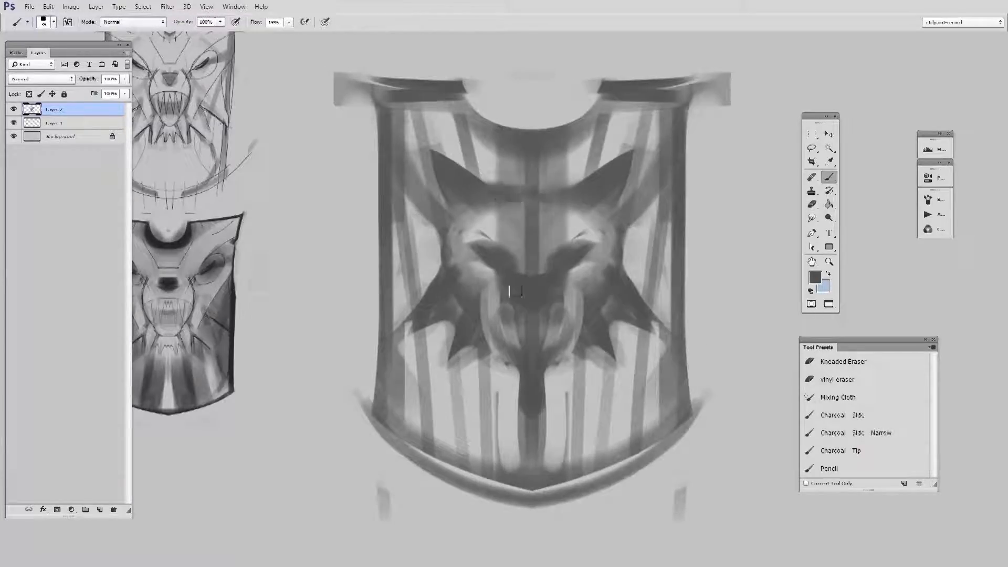
Fade the painted shield layer with Levels by raising the black output level.
key(ctrl+l)
drag(795, 403, 817, 403)
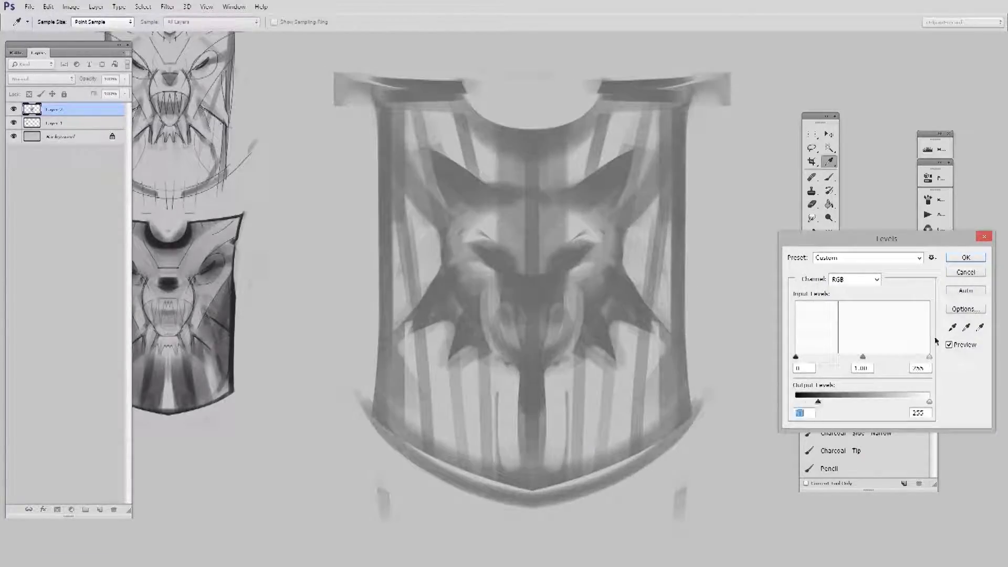
click(965, 257)
Sketch the wolf's left eye in dark line on a new layer with the Pencil preset.
click(855, 468)
key([)
key([)
key([)
mouse_move(549, 316)
mouse_down()
mouse_move(553, 323)
mouse_move(505, 339)
mouse_up()
key(ctrl+alt+shift+n)
key(v)
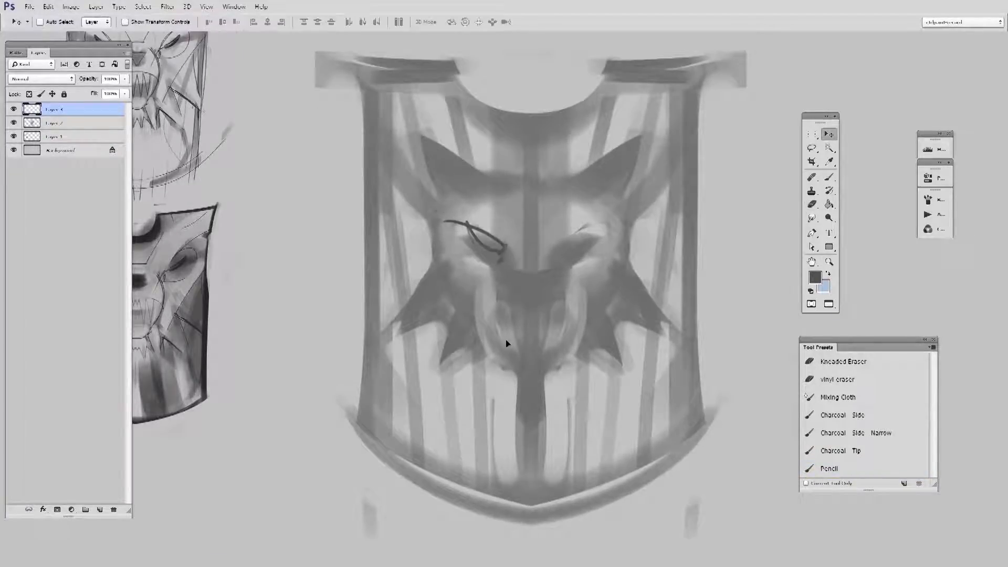
Sketch the nose, the line joining it to the left eye, and the upper lip on another new layer.
key(ctrl+alt+shift+n)
key(b)
drag(499, 290, 555, 299)
drag(499, 293, 553, 301)
key(n)
click(486, 268)
click(721, 149)
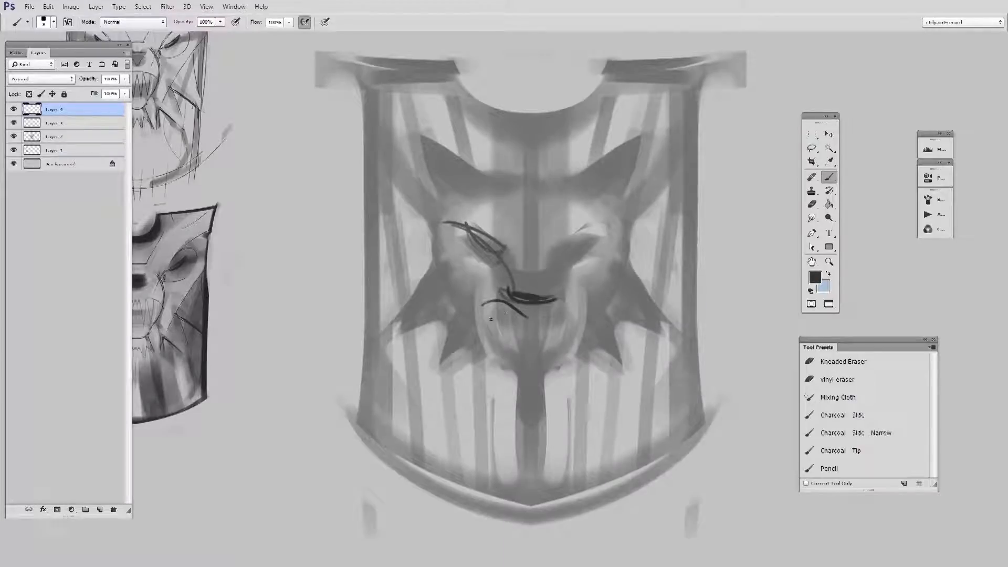
Outline the wolf's left ear, forehead and cheek with long curved lines, correcting them with the eraser.
key(e)
mouse_move(575, 346)
mouse_down()
mouse_move(525, 345)
mouse_move(463, 161)
mouse_up()
key(b)
key(e)
mouse_move(448, 210)
mouse_down()
mouse_move(461, 154)
mouse_move(422, 136)
mouse_move(522, 189)
mouse_up()
key(b)
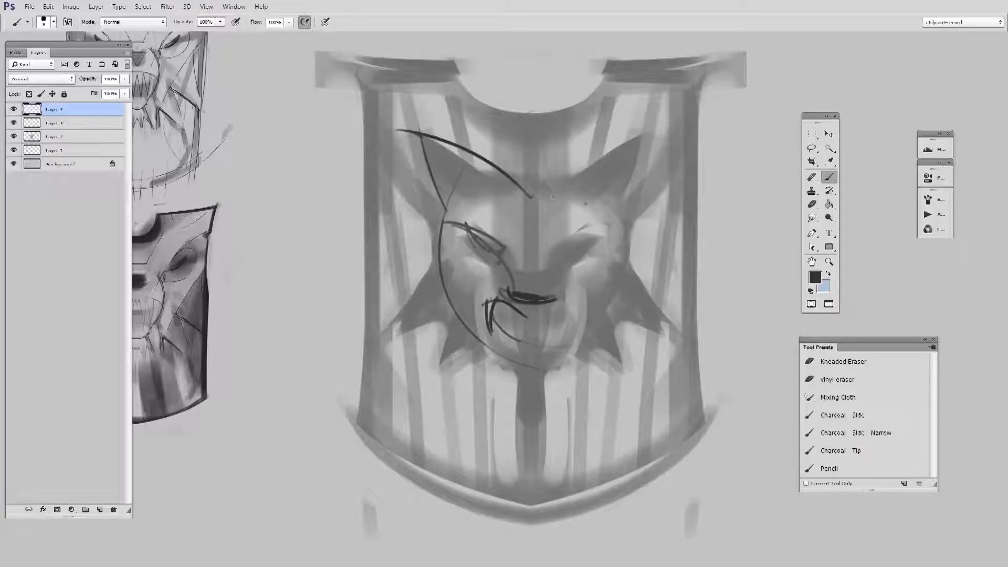
Draw the left fang and the pointed fur tufts around the jaw, erasing stray marks.
drag(498, 350, 494, 369)
drag(497, 371, 518, 350)
key(e)
drag(443, 257, 444, 239)
Mirror the face line art onto the right half, merge the line layers and clean up the mouth.
key(ctrl+t)
drag(579, 285, 559, 320)
key(Return)
key(ctrl+e)
key(v)
key(e)
drag(554, 295, 555, 328)
key(m)
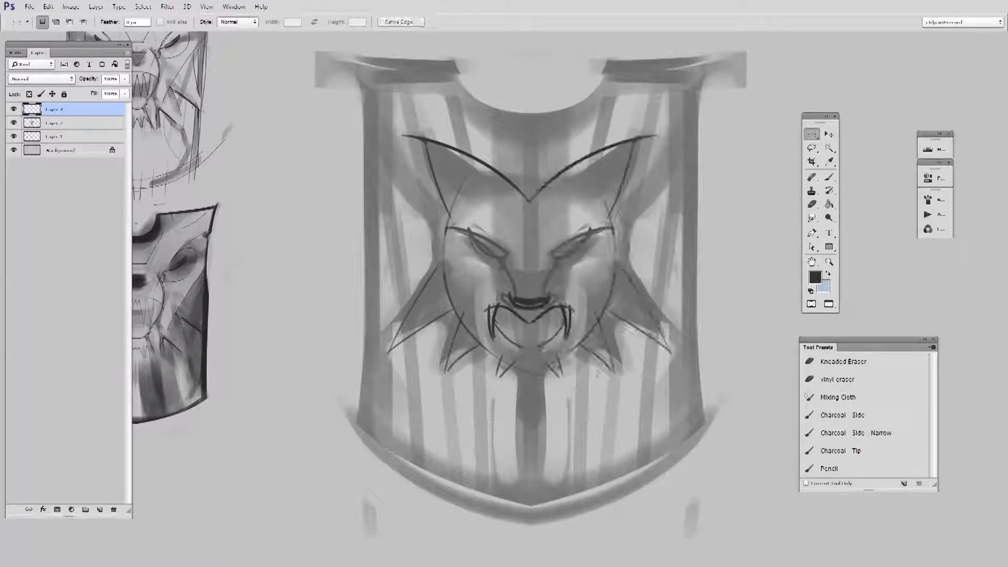
key(v)
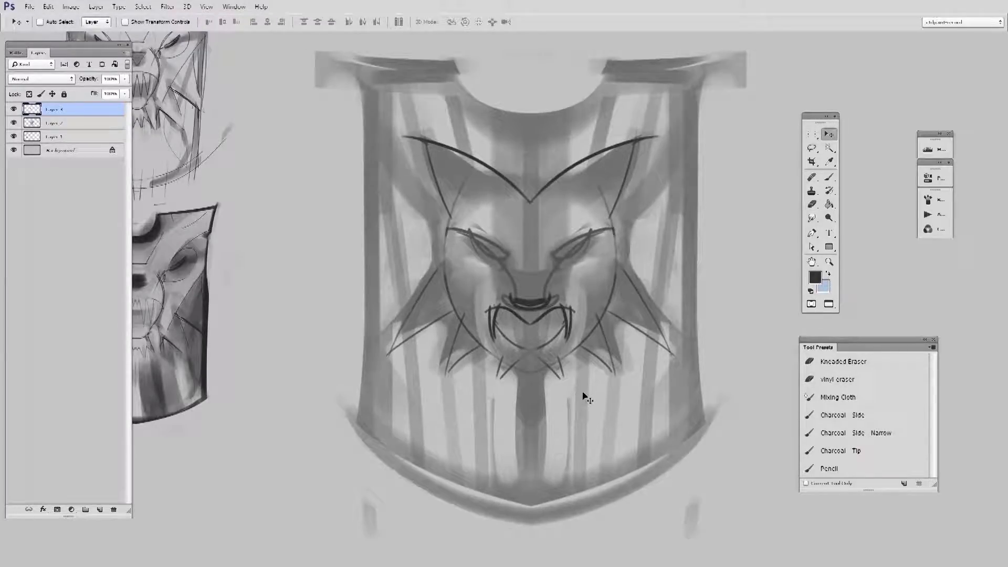
Draw a bold horn curve from the shield's upper left corner to the cheek on a new layer, plus a thin diagonal beside it.
key(ctrl+alt+shift+n)
key(b)
drag(350, 96, 465, 268)
key(e)
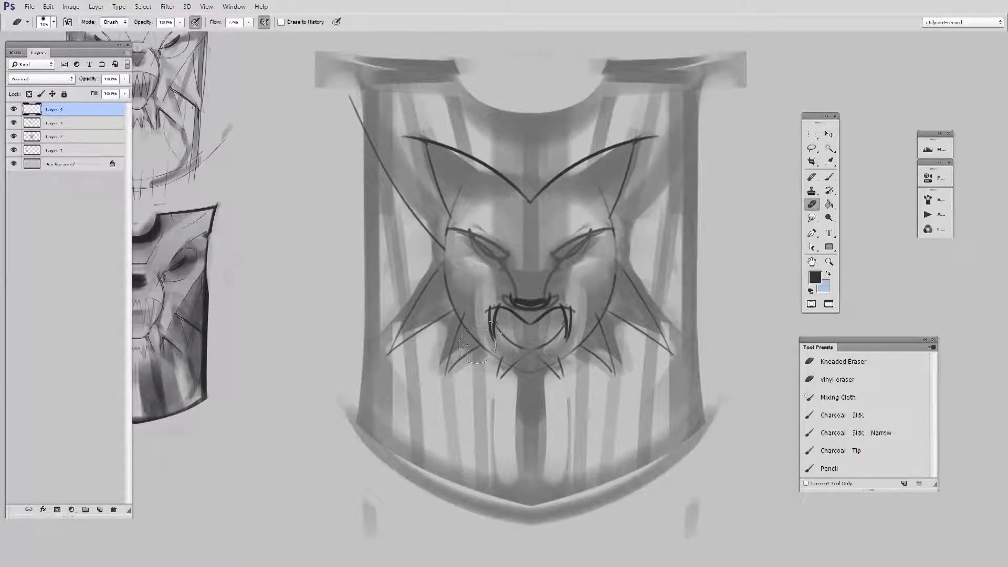
key(b)
drag(404, 199, 379, 237)
drag(362, 126, 445, 257)
mouse_move(354, 111)
mouse_down()
mouse_move(446, 257)
mouse_move(403, 163)
mouse_move(394, 284)
mouse_up()
Paint out the stripes along the shield's left side on the painted layer with the Charcoal Side Narrow brush in light grey.
ctrl+click(432, 212)
click(857, 452)
click(861, 433)
alt+click(443, 233)
alt+click(420, 252)
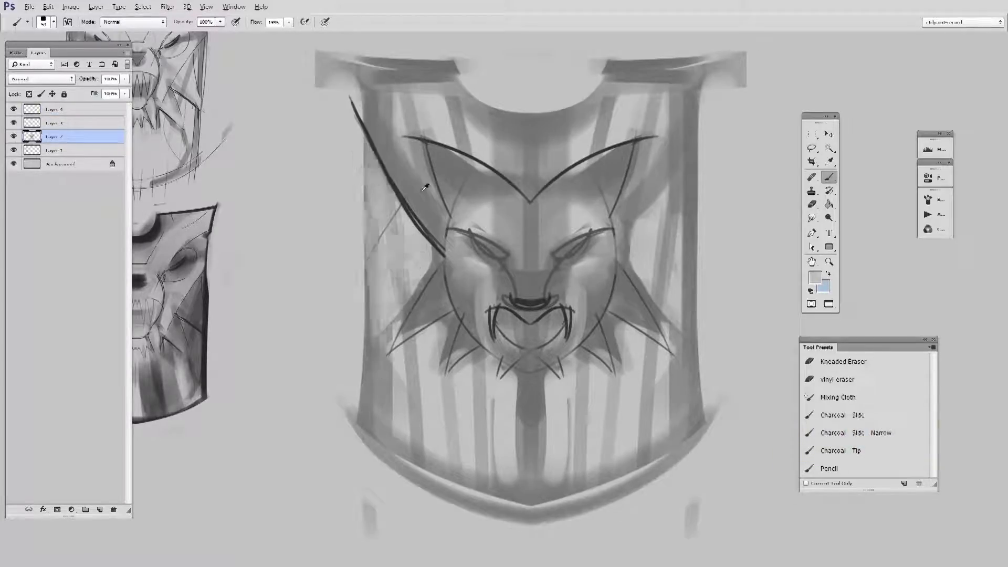
drag(362, 150, 364, 349)
drag(425, 252, 388, 341)
Repaint the stripes on the shield's lower left half as softer vertical streaks using greys sampled from the painting.
alt+click(429, 307)
alt+click(426, 351)
mouse_move(431, 313)
mouse_down()
mouse_move(398, 349)
mouse_move(403, 358)
mouse_up()
alt+click(444, 305)
mouse_move(441, 322)
mouse_down()
mouse_move(416, 341)
mouse_move(447, 372)
mouse_move(411, 462)
mouse_up()
alt+click(426, 357)
mouse_move(446, 319)
mouse_down()
mouse_move(439, 369)
mouse_move(493, 462)
mouse_up()
alt+click(481, 315)
alt+click(473, 405)
drag(494, 373, 504, 499)
mouse_move(517, 376)
mouse_down()
mouse_move(513, 530)
mouse_move(528, 498)
mouse_up()
Draw a thin dark arc beneath the jaw with the Pencil preset and merge the line layers into the painted layer.
click(87, 126)
key(ctrl+e)
click(835, 469)
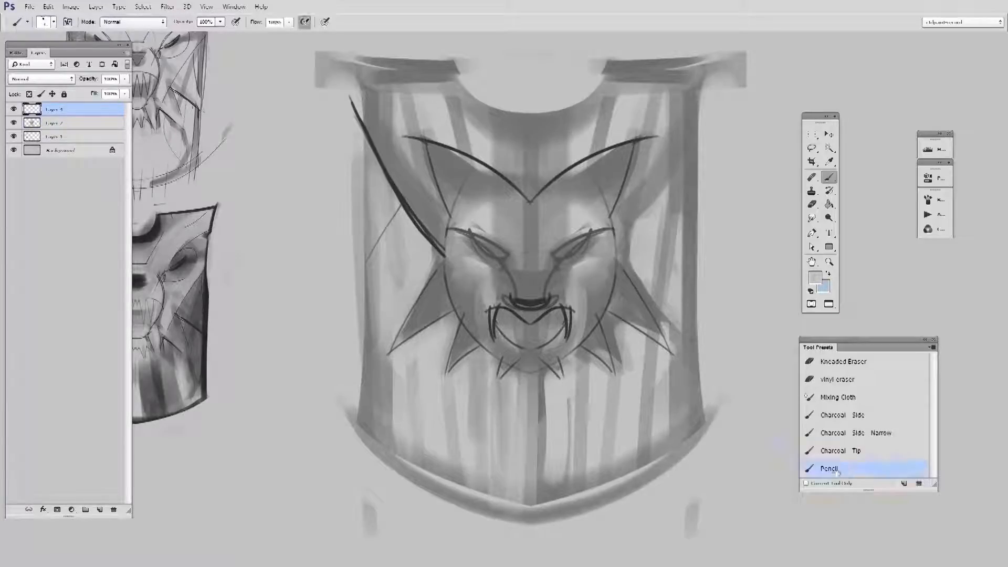
key(ctrl+shift+alt+n)
alt+click(521, 300)
click(815, 277)
click(724, 149)
drag(416, 310, 579, 391)
key(ctrl+e)
key(ctrl+e)
Select the shield's left half and mirror it onto the right side.
key(m)
drag(307, 44, 528, 531)
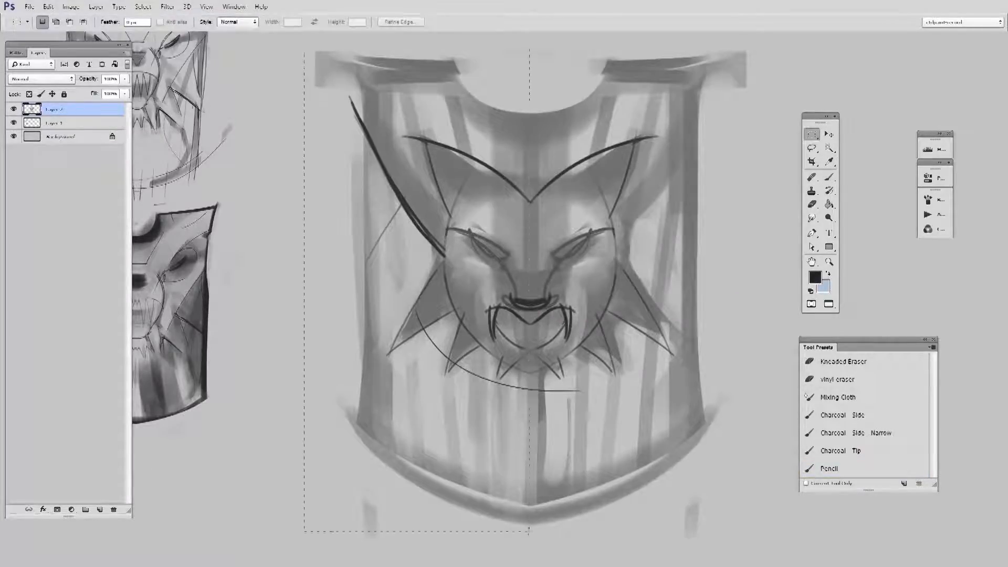
key(F2)
Draw the shield's left side contour, a curved panel line and a vertical seam at lower left on a new layer.
key(ctrl+shift+alt+n)
key(b)
drag(363, 386, 430, 339)
drag(356, 76, 350, 422)
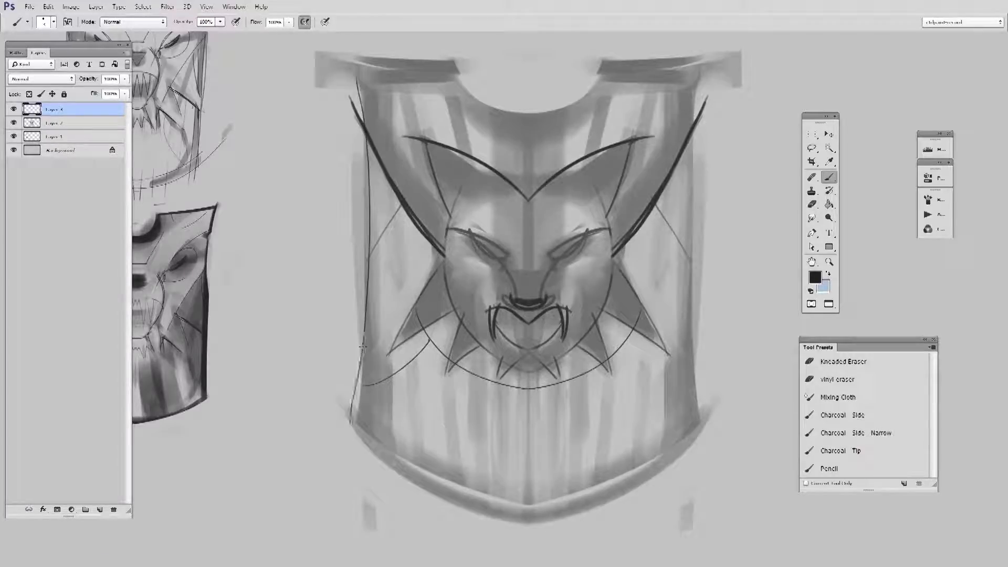
drag(383, 375, 395, 457)
Outline the left half's bottom edge, shoulder top and neckline on another layer, and merge the line layers into the painting.
key(ctrl+shift+alt+n)
key(e)
drag(554, 509, 535, 508)
key(b)
drag(347, 415, 415, 456)
key(e)
drag(452, 63, 482, 184)
key(b)
drag(351, 63, 453, 63)
mouse_move(632, 292)
mouse_down()
mouse_move(632, 308)
mouse_move(611, 308)
mouse_up()
key(ctrl+e)
key(ctrl+e)
Erase tone spilling past the shield's left outline and draw the neckline rim, central seam and inner horn curve.
key(e)
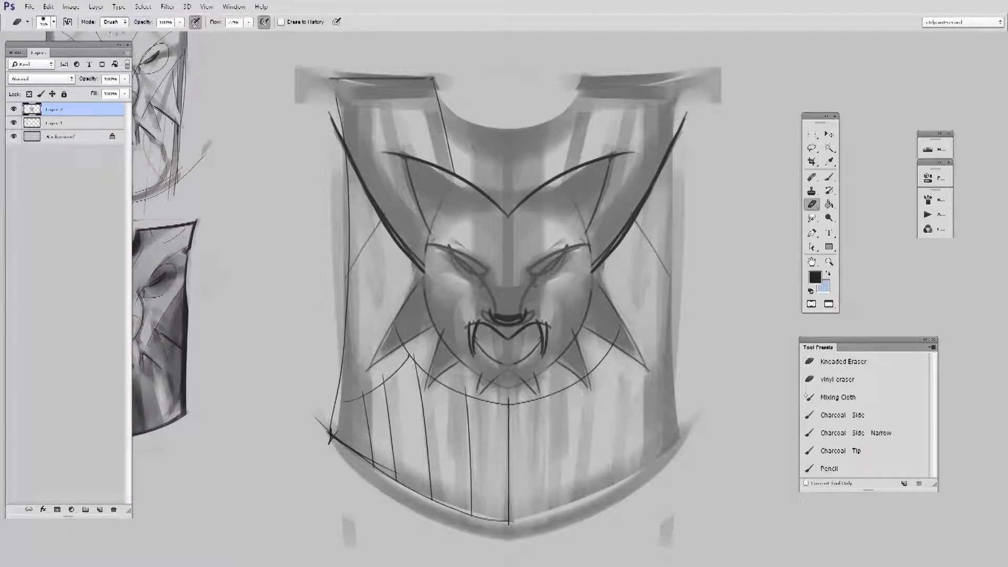
mouse_move(310, 79)
mouse_down()
mouse_move(336, 178)
mouse_move(365, 494)
mouse_move(556, 525)
mouse_up()
key(b)
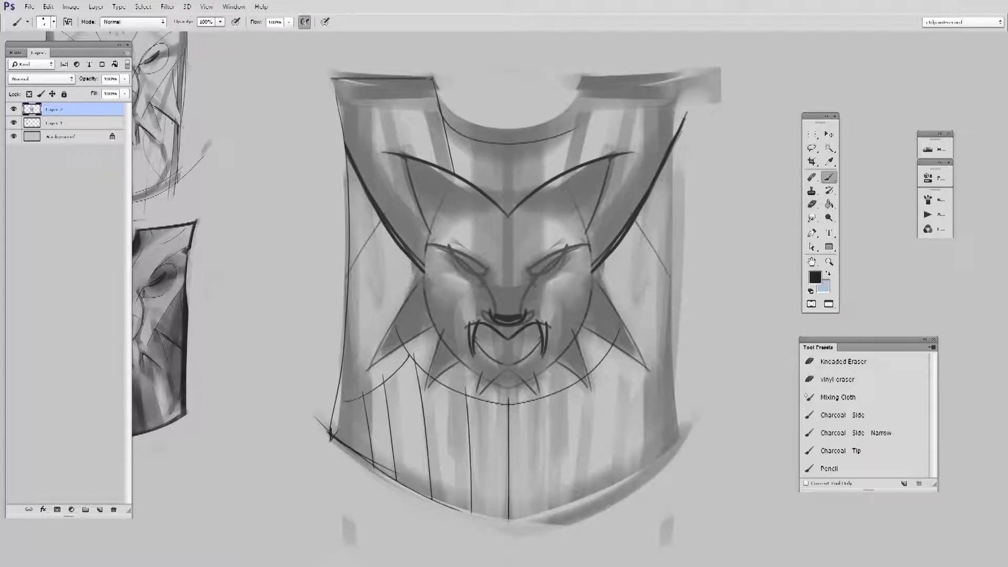
drag(508, 187, 510, 207)
key(e)
key(b)
mouse_move(437, 99)
mouse_down()
mouse_move(365, 97)
mouse_move(426, 211)
mouse_up()
alt+click(505, 399)
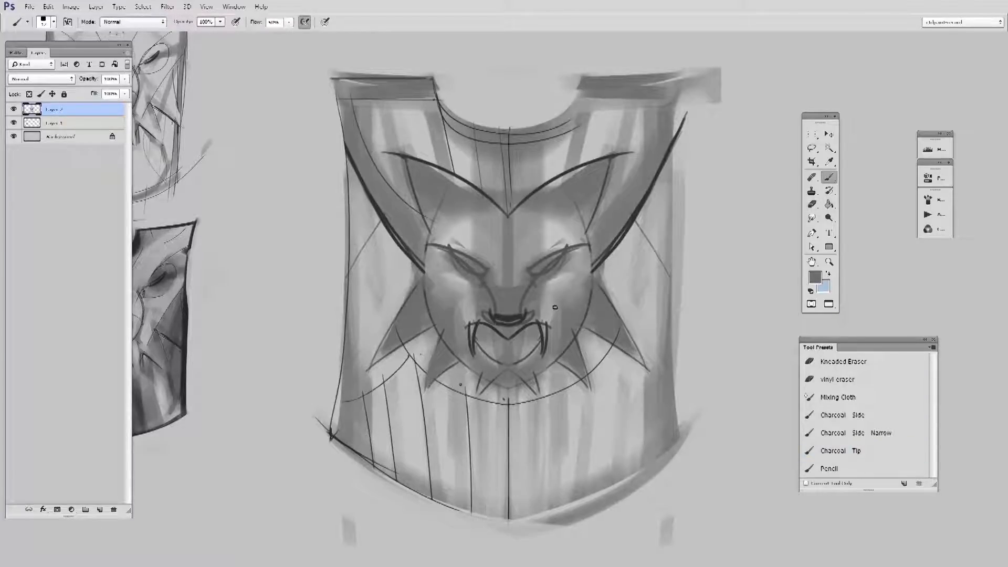
Copy the refined left half onto the right side and merge it into the painted layer.
click(812, 136)
drag(508, 45, 282, 532)
key(ctrl+j)
key(ctrl+e)
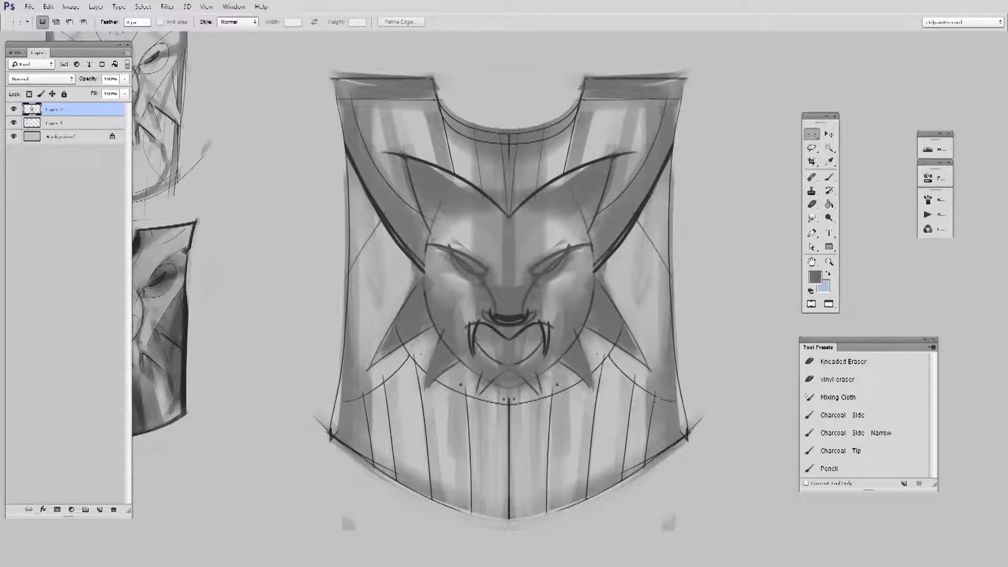
Scale down the finished wolf shield and place it beside the smaller shield sketches.
scroll(646, 384, down, 2)
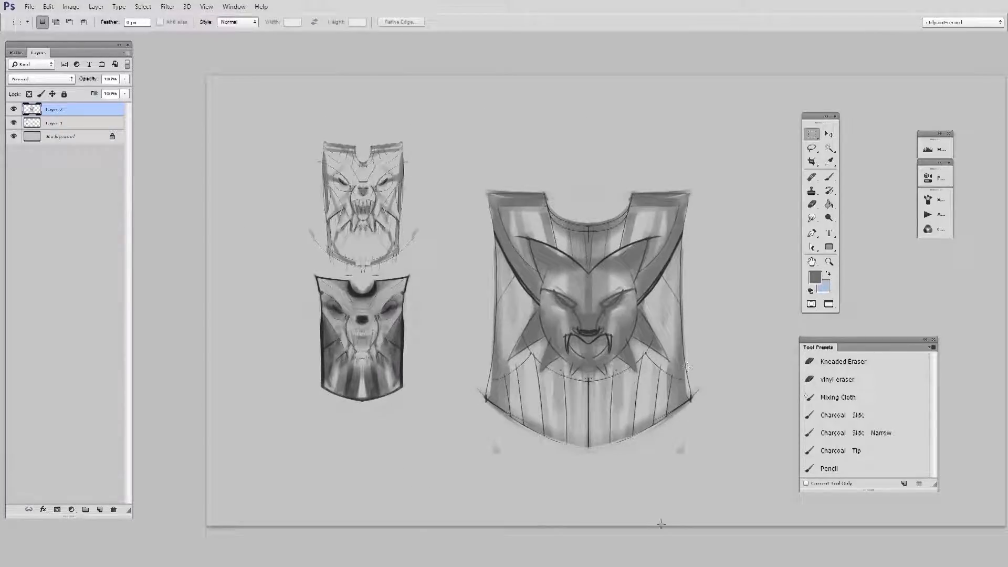
scroll(578, 458, right, 3)
key(v)
key(ctrl+t)
drag(611, 452, 570, 406)
drag(525, 374, 426, 255)
drag(469, 288, 463, 280)
key(Return)
Copy the shield's left half to a new layer, move it to the empty canvas area and enlarge it.
key(m)
drag(310, 90, 386, 311)
right_click(363, 206)
click(423, 291)
key(v)
drag(373, 241, 572, 395)
key(ctrl+t)
drag(583, 274, 647, 135)
drag(626, 263, 631, 294)
key(Return)
drag(651, 372, 572, 394)
Smooth the horn, shoulder and forehead tones of the enlarged half with a smaller Mixing Cloth brush.
ctrl+click(541, 364)
click(887, 398)
key(bracketleft)
key(bracketleft)
key(bracketleft)
key(bracketleft)
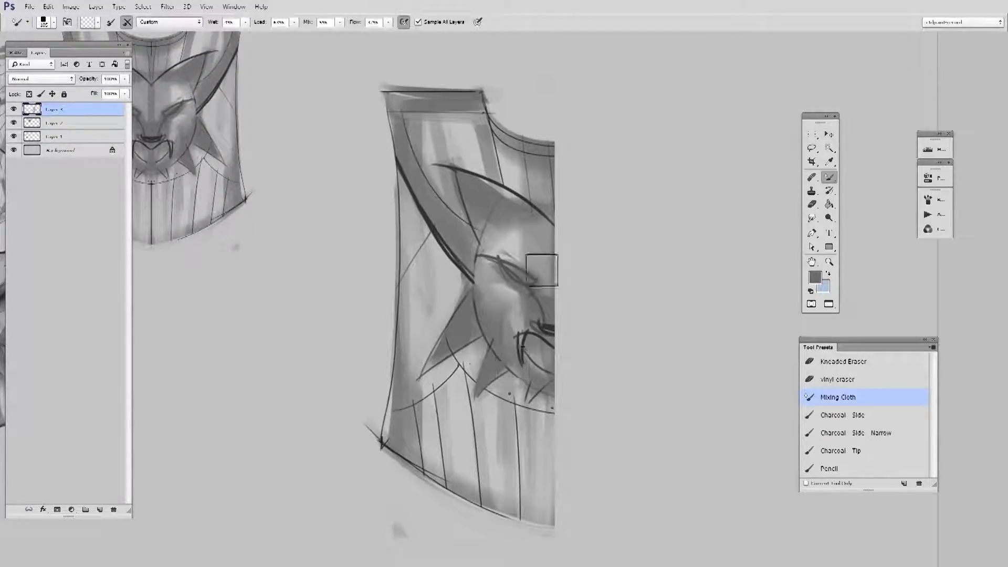
mouse_move(473, 143)
mouse_down()
mouse_move(429, 135)
mouse_move(485, 294)
mouse_up()
drag(397, 139, 397, 184)
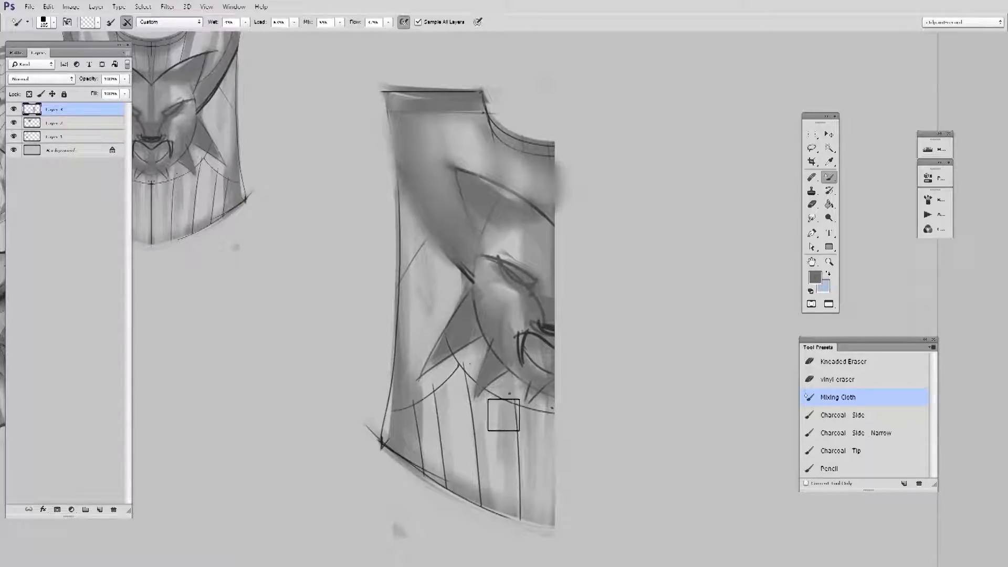
Paint a dark curved horn on a new layer with Charcoal Side Narrow and erase the excess around the horn and ear.
click(862, 433)
click(814, 277)
click(477, 243)
click(733, 141)
key(ctrl+alt+shift+n)
drag(462, 176, 548, 257)
key(e)
drag(548, 220, 481, 202)
key(b)
mouse_move(409, 103)
mouse_down()
mouse_move(480, 268)
mouse_move(493, 238)
mouse_up()
key(e)
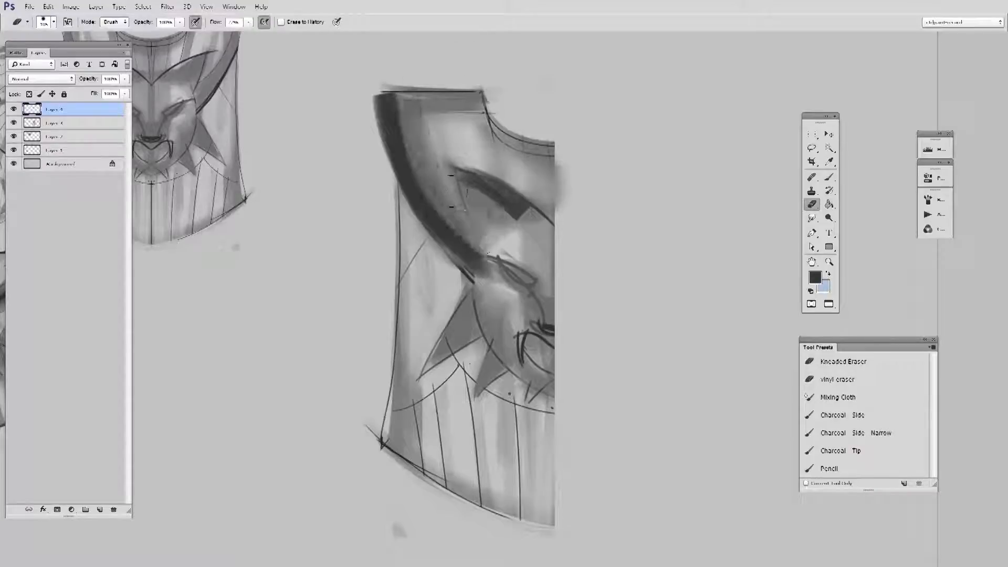
drag(467, 190, 525, 218)
drag(489, 252, 487, 276)
Darken the lower shield panel with broad vertical strokes and erase the spill over the face and outside the outline.
key(b)
drag(517, 436, 549, 528)
mouse_move(504, 530)
mouse_down()
mouse_move(433, 338)
mouse_move(446, 551)
mouse_up()
drag(480, 363, 544, 548)
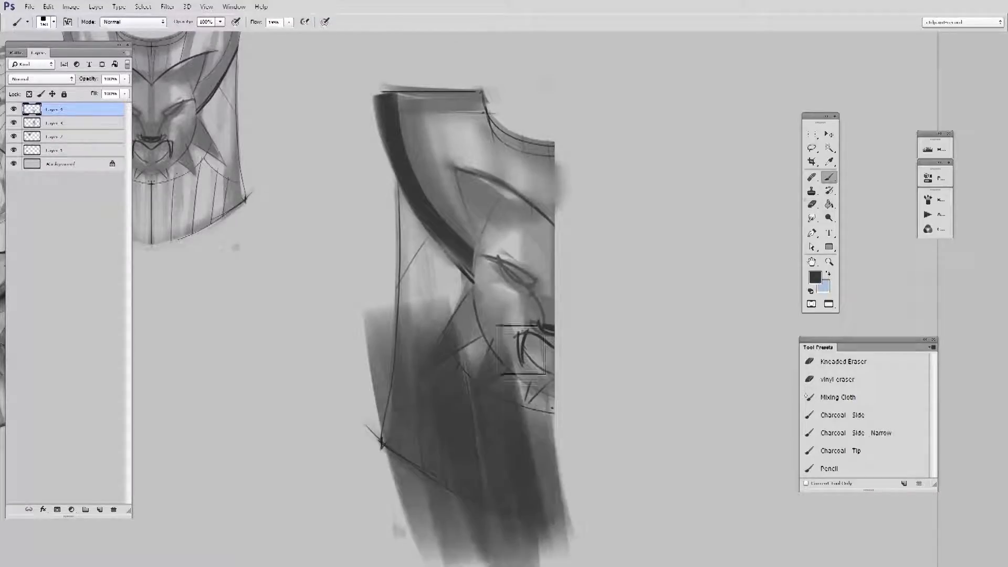
key(e)
drag(458, 321, 548, 394)
mouse_move(375, 294)
mouse_down()
mouse_move(361, 467)
mouse_move(572, 546)
mouse_up()
Shade the shield's left side beneath the horn and merge the dark tone layer down.
key(b)
drag(412, 236, 415, 336)
key(e)
key(ctrl+e)
Mirror the shaded left half onto the right side, merge it and add a new layer for painting.
click(812, 135)
drag(303, 71, 554, 540)
key(ctrl+j)
key(ctrl+e)
key(ctrl+shift+alt+n)
key(b)
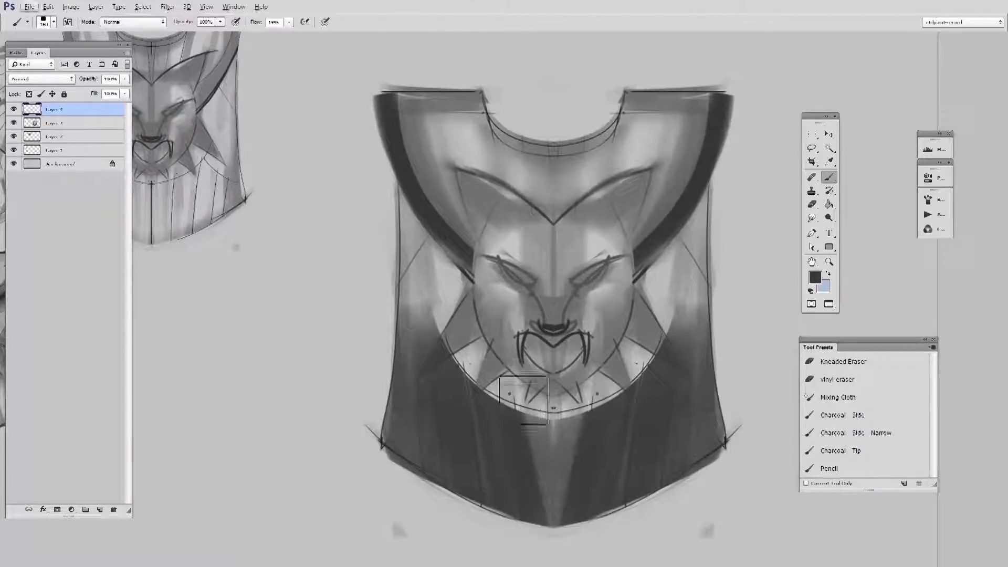
Paint long mane spikes from the left side of the face over the dark lower panel and refine their edges with the eraser.
drag(449, 339, 420, 374)
key(e)
mouse_move(420, 393)
mouse_down()
mouse_move(451, 370)
mouse_move(456, 418)
mouse_up()
key(b)
key(e)
key(b)
key(e)
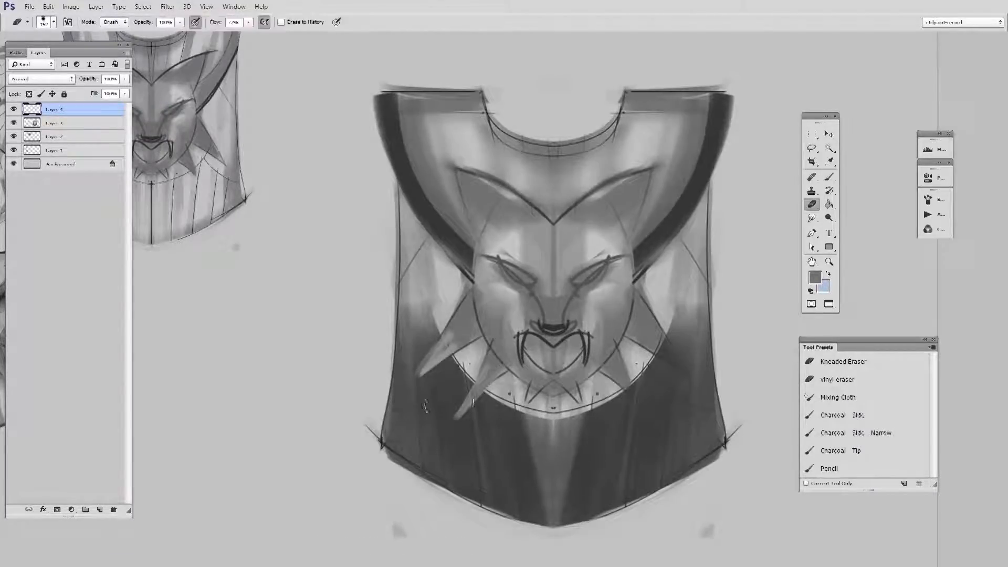
key(b)
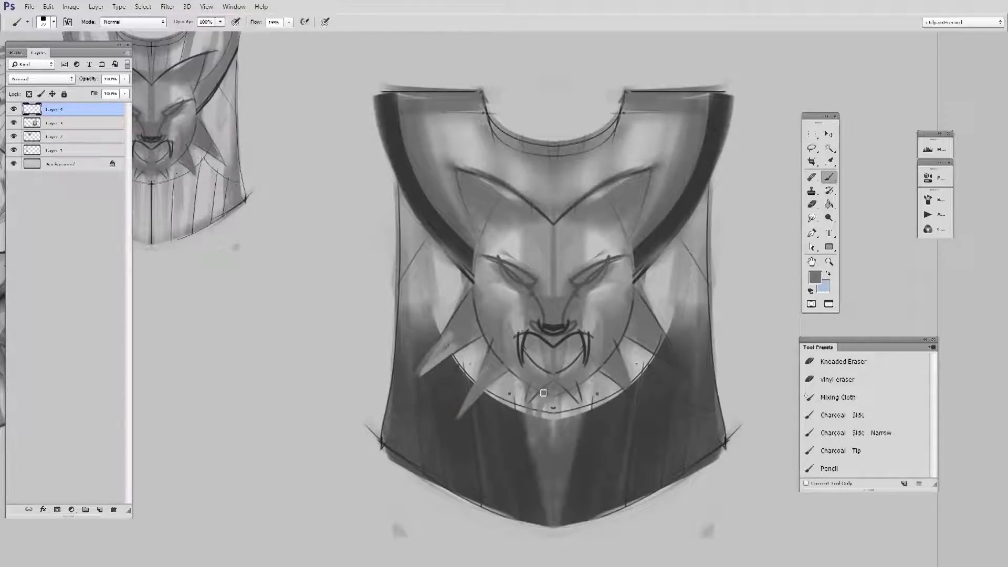
key(e)
Paint a dark band beneath the neckline on a new layer and erase the spill above the neck opening.
key(ctrl+shift+alt+n)
key(b)
drag(493, 121, 625, 134)
key(e)
drag(507, 118, 603, 118)
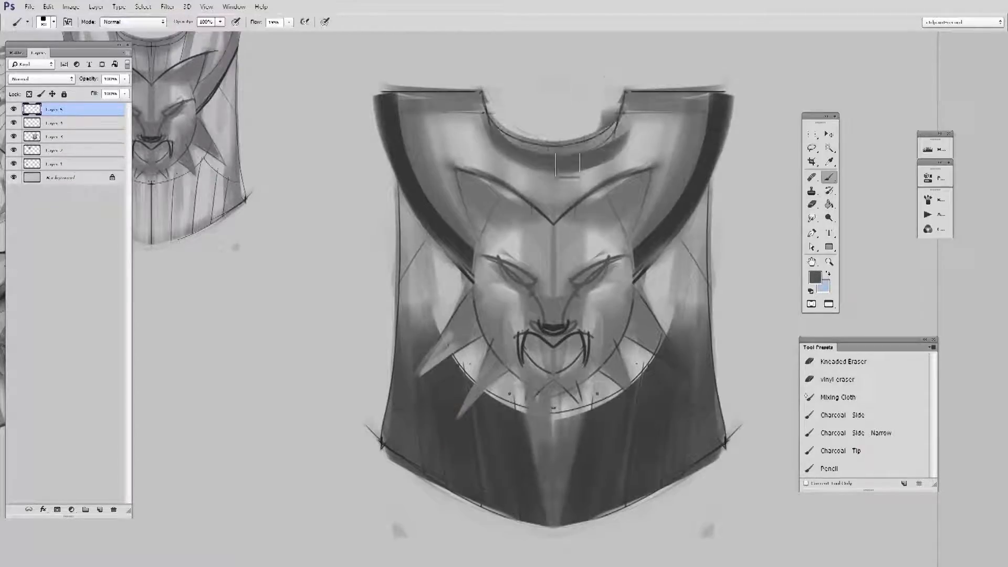
Darken the strip between the collar and brow, lighten the forehead with a sampled tone, and clean up the nose bridge with the eraser.
key(b)
drag(541, 171, 541, 247)
drag(576, 194, 565, 260)
alt+click(504, 231)
mouse_move(503, 229)
mouse_down()
mouse_move(558, 245)
mouse_move(591, 231)
mouse_up()
key(e)
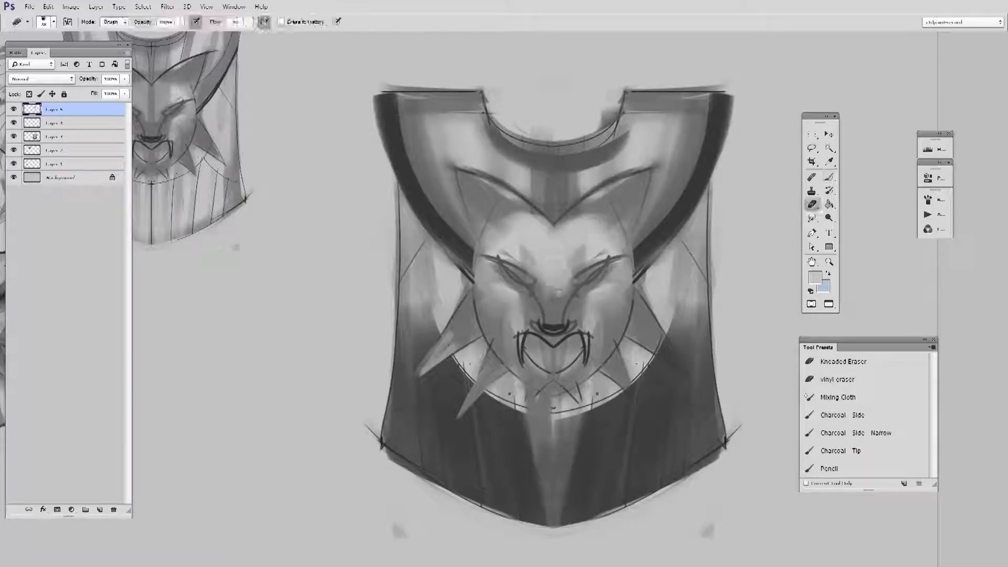
drag(564, 291, 564, 279)
Shape the top of the nose bridge on new layers and paint a sampled light tone over the left cheek.
key(ctrl+shift+alt+n)
key(b)
key(e)
key(ctrl+shift+alt+n)
key(b)
alt+click(544, 288)
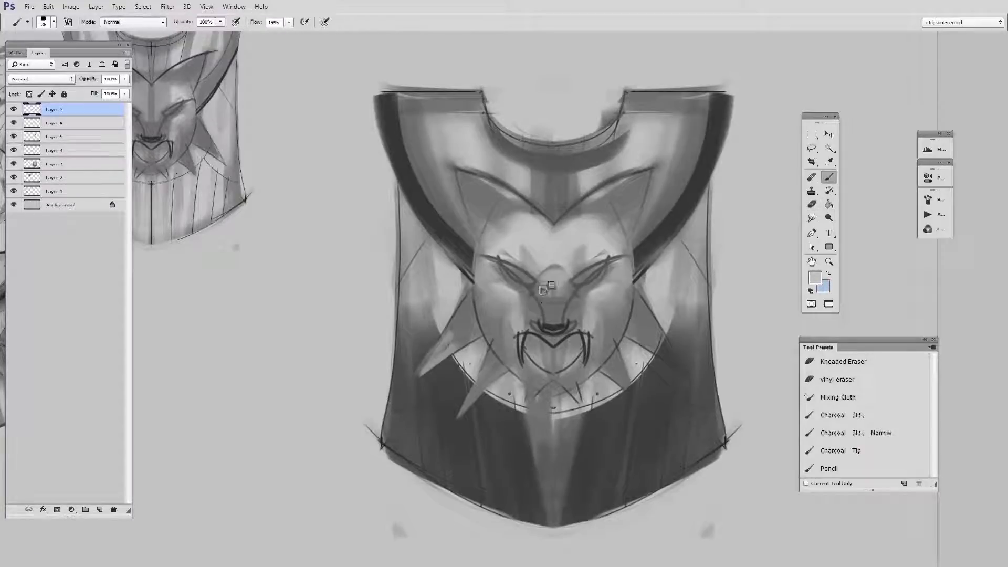
drag(507, 280, 535, 322)
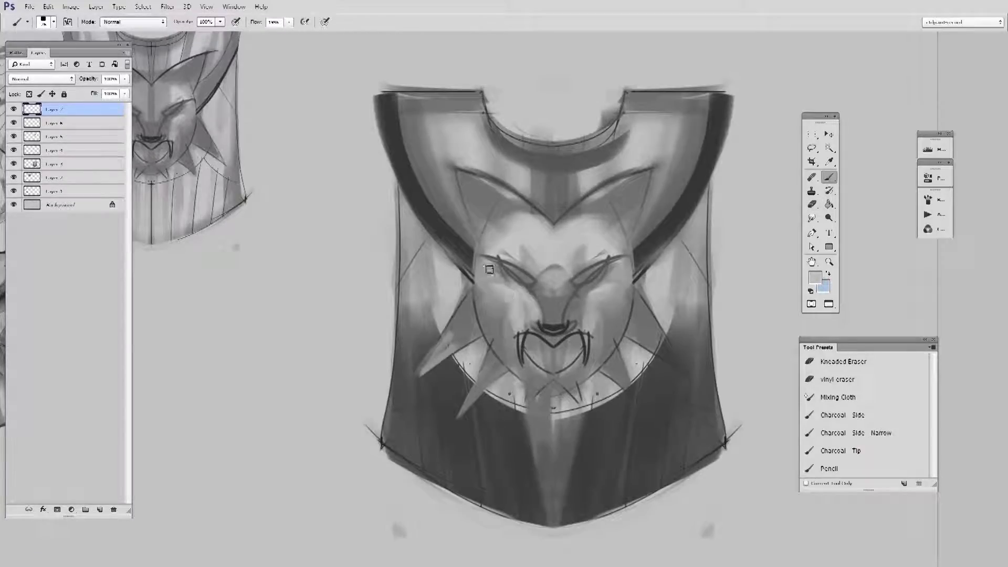
Draw a curved dark contour around the left cheek on a new layer and rework the left side area below the horn.
alt+click(524, 440)
key(ctrl+shift+alt+n)
drag(511, 336, 484, 288)
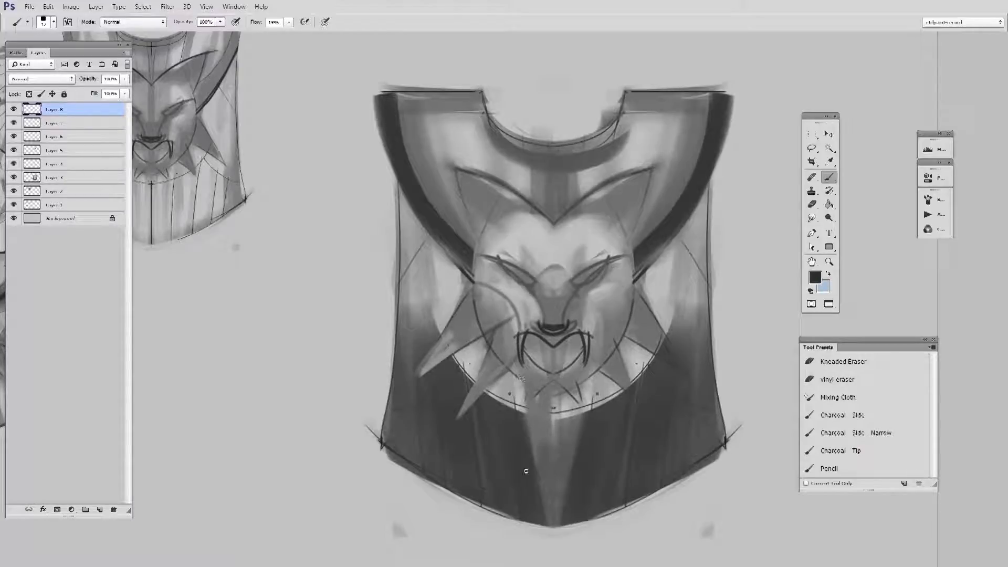
key(e)
drag(419, 227, 432, 316)
key(b)
key(e)
Merge the shading layers into one and mirror the left half of the shield onto the right side.
shift+click(89, 179)
key(ctrl+e)
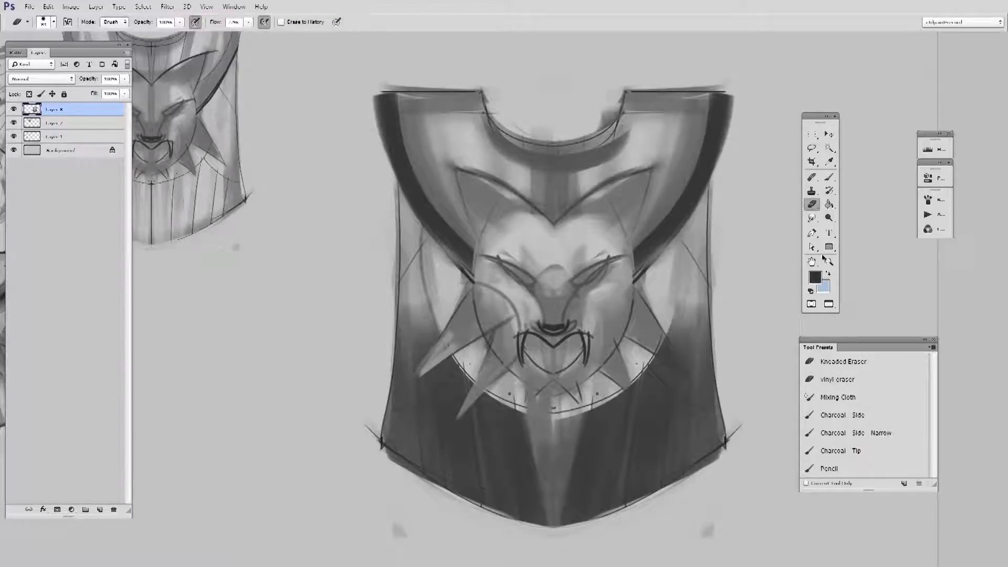
key(m)
drag(312, 67, 552, 542)
key(F2)
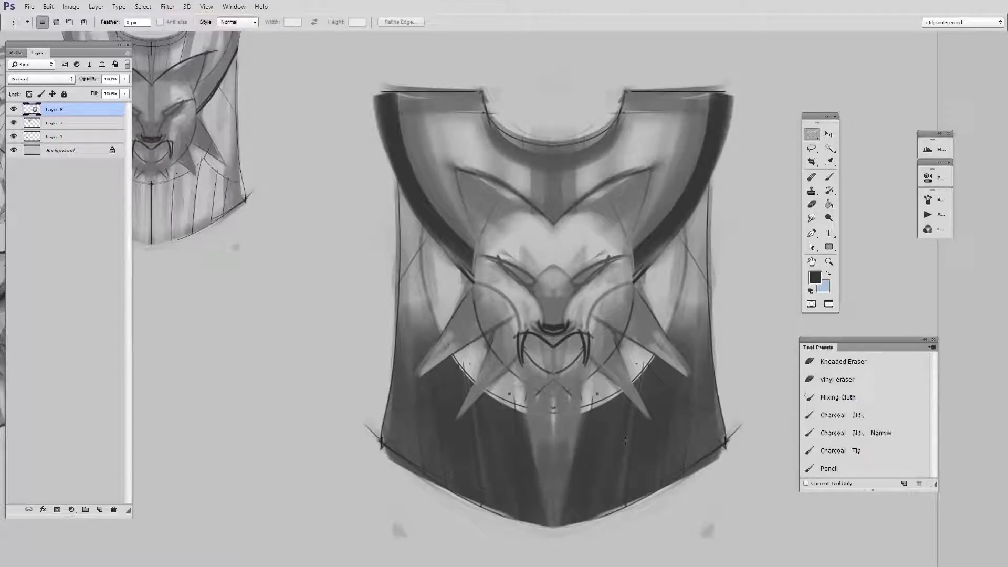
Paint lighter vertical streaks over the lower shield panel on a new layer and touch up the left side with sampled tones.
key(ctrl+shift+alt+n)
key(b)
drag(534, 420, 512, 538)
drag(506, 431, 480, 517)
alt+click(555, 461)
drag(549, 462, 533, 548)
alt+click(405, 483)
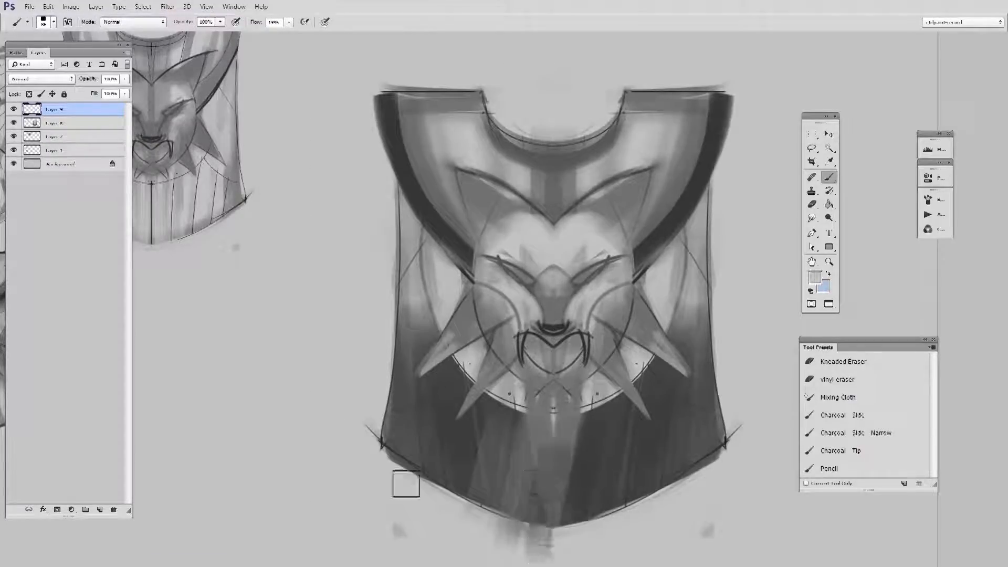
drag(475, 527, 556, 549)
drag(407, 300, 408, 220)
Merge the streaks down and erase the excess outside the shield's left outline beside the horn and lower corner.
key(e)
mouse_move(386, 213)
mouse_down()
mouse_move(384, 291)
mouse_move(377, 89)
mouse_up()
key(ctrl+e)
drag(419, 489, 362, 442)
Even out the tone below the neckline, erase the spill in the neck opening, and extend the chin tone over the lower panel.
key(b)
alt+click(598, 158)
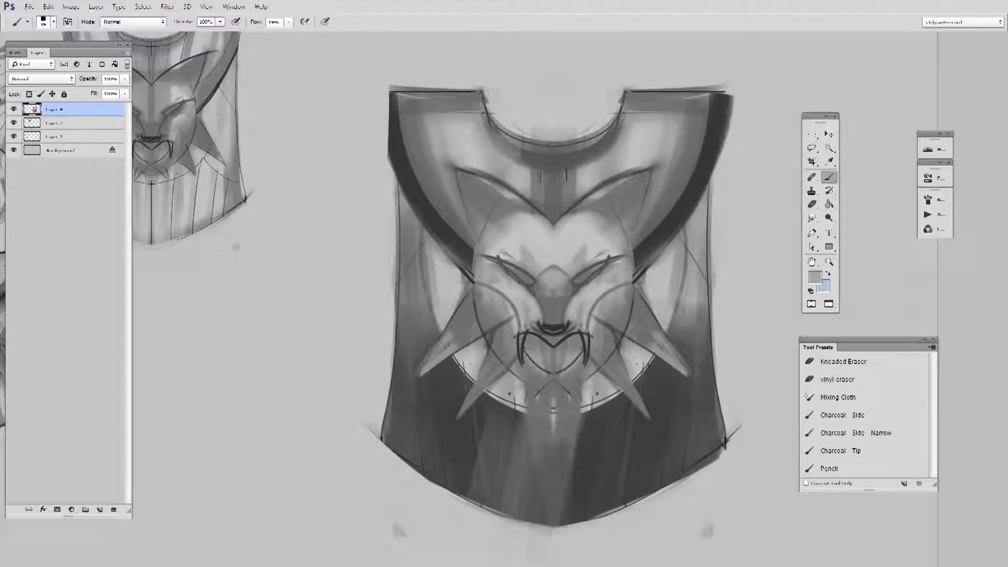
drag(491, 134, 593, 181)
key(e)
drag(517, 129, 617, 126)
key(b)
drag(551, 407, 549, 451)
Fill the beast's mouth with tone on a new layer and refine its edges with the eraser.
key(ctrl+shift+alt+n)
mouse_move(539, 340)
mouse_down()
mouse_move(580, 347)
mouse_move(580, 388)
mouse_move(581, 346)
mouse_move(557, 360)
mouse_up()
key(e)
key(b)
key(e)
key(b)
alt+click(554, 389)
Draw dark fang shapes in the left half of the mouth with a smaller brush and touch up the nose.
alt+click(556, 323)
key(bracketleft)
key(bracketleft)
key(bracketleft)
key(bracketleft)
key(bracketleft)
key(bracketleft)
key(bracketleft)
mouse_move(539, 340)
mouse_down()
mouse_move(568, 329)
mouse_move(524, 353)
mouse_move(554, 376)
mouse_up()
key(e)
key(b)
drag(551, 331, 557, 329)
Strengthen the left ear's contour and paint dark diagonal lines across the shoulder area above it.
drag(455, 170, 508, 204)
mouse_move(475, 179)
mouse_down()
mouse_move(515, 209)
mouse_move(501, 235)
mouse_up()
key(e)
key(b)
drag(464, 88, 490, 168)
drag(417, 88, 461, 220)
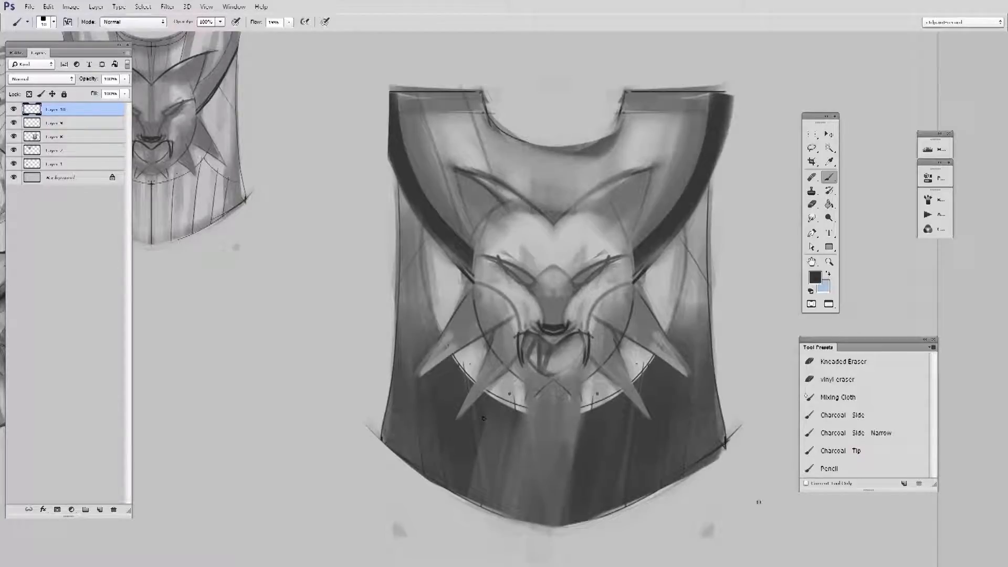
Merge the detail layers down and mirror the left half of the shield onto the right side.
key(m)
key(ctrl+e)
key(ctrl+e)
drag(322, 58, 554, 540)
key(ctrl+j)
key(ctrl+e)
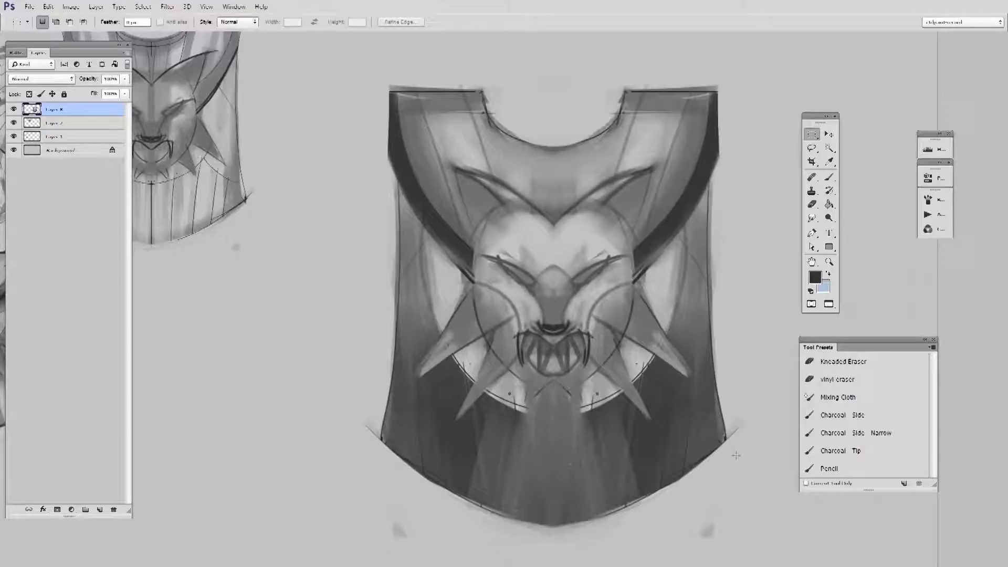
Outline the lower edge of the circle with the Charcoal Tip brush on a new layer.
key(ctrl+alt+shift+n)
key(b)
click(860, 450)
mouse_move(529, 418)
mouse_down()
mouse_move(577, 420)
mouse_move(612, 404)
mouse_up()
drag(465, 380, 483, 530)
drag(426, 352, 442, 503)
drag(523, 445, 529, 518)
key(ctrl+alt+z)
key(ctrl+alt+z)
key(ctrl+alt+z)
Draw a dark dividing line down the left of the lower panel and outline the undersides of the left mane spikes.
drag(486, 420, 471, 485)
drag(474, 399, 458, 416)
drag(418, 377, 456, 362)
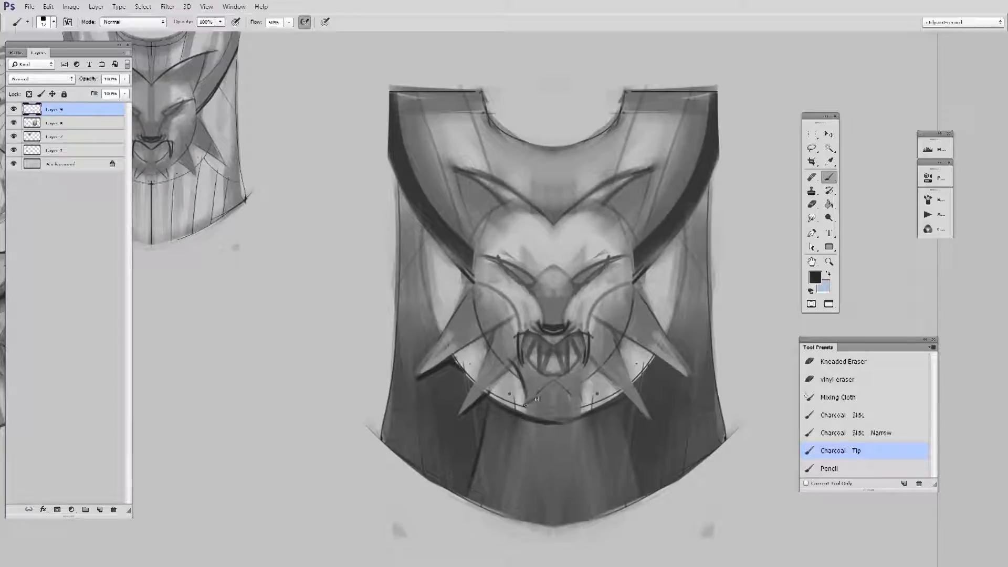
Sketch short diagonal fur-like strokes down the shield's left edge from below the horn to the mane spikes.
drag(418, 269, 412, 303)
mouse_move(402, 315)
mouse_down()
mouse_move(438, 297)
mouse_move(421, 336)
mouse_up()
drag(415, 308, 410, 317)
drag(418, 266, 400, 286)
drag(426, 238, 407, 270)
mouse_move(409, 228)
mouse_down()
mouse_move(404, 252)
mouse_move(439, 302)
mouse_up()
key(e)
key(b)
drag(419, 203, 401, 231)
mouse_move(408, 212)
mouse_down()
mouse_move(415, 247)
mouse_move(399, 213)
mouse_up()
drag(413, 256, 405, 276)
key(e)
key(b)
drag(419, 335, 401, 359)
drag(402, 287, 394, 305)
drag(418, 272, 409, 297)
drag(417, 354, 402, 397)
drag(403, 385, 387, 403)
drag(447, 366, 434, 382)
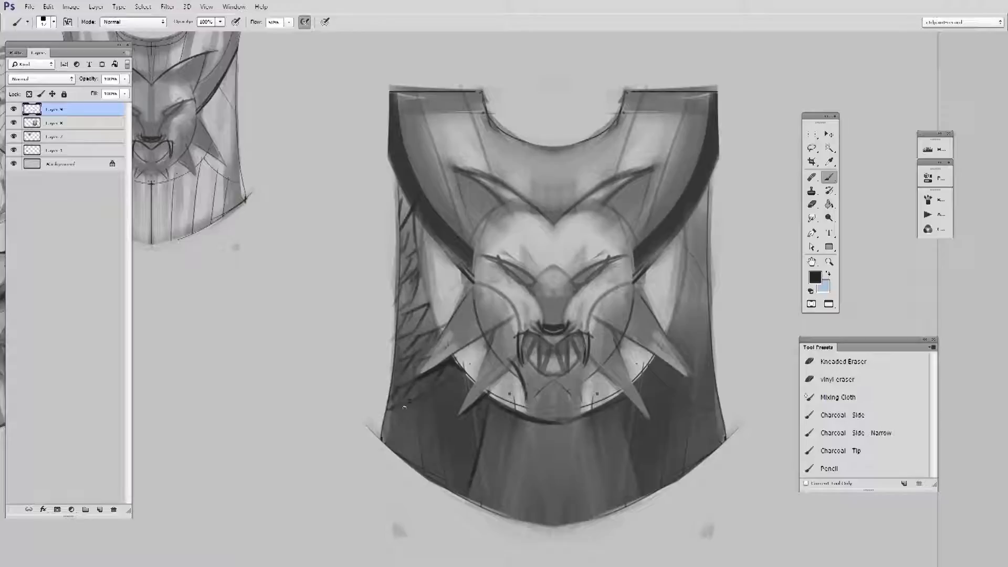
Merge the linework down and mirror the left half of the shield onto the right side.
key(ctrl+e)
key(m)
drag(331, 87, 552, 541)
drag(332, 69, 557, 531)
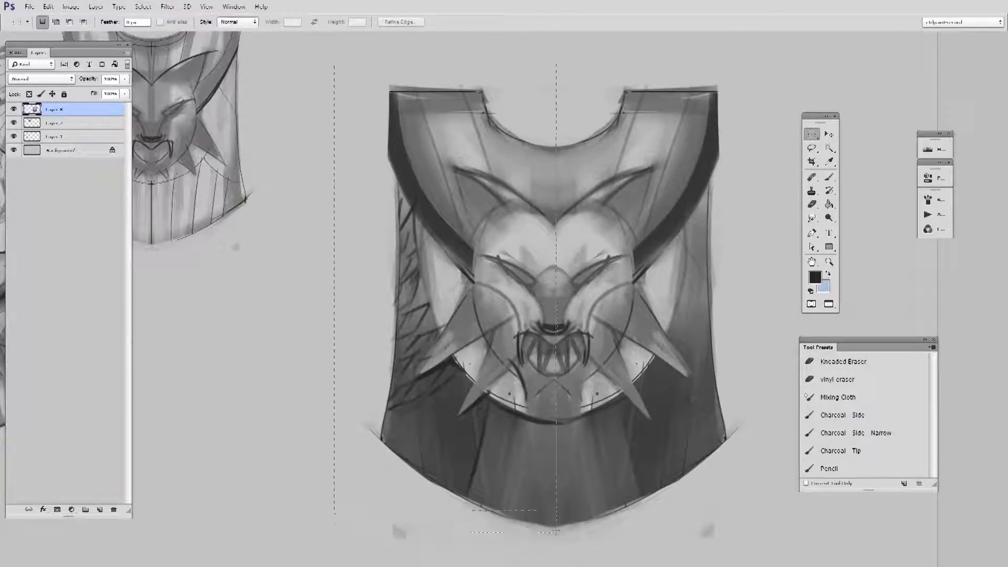
key(F2)
Repaint the top of the nose bridge with a sampled mid tone to hide the centre seam.
key(b)
alt+click(555, 284)
mouse_move(552, 292)
mouse_down()
mouse_move(557, 328)
mouse_move(558, 295)
mouse_move(548, 319)
mouse_up()
key(ctrl+z)
alt+click(556, 316)
drag(547, 282, 563, 275)
Paint a sampled lighter tone down the chin and centre of the lower panel on a new layer and refine it with the eraser.
key(ctrl+alt+shift+n)
alt+click(592, 406)
mouse_move(557, 383)
mouse_down()
mouse_move(556, 535)
mouse_move(560, 442)
mouse_up()
key(e)
key(b)
key(e)
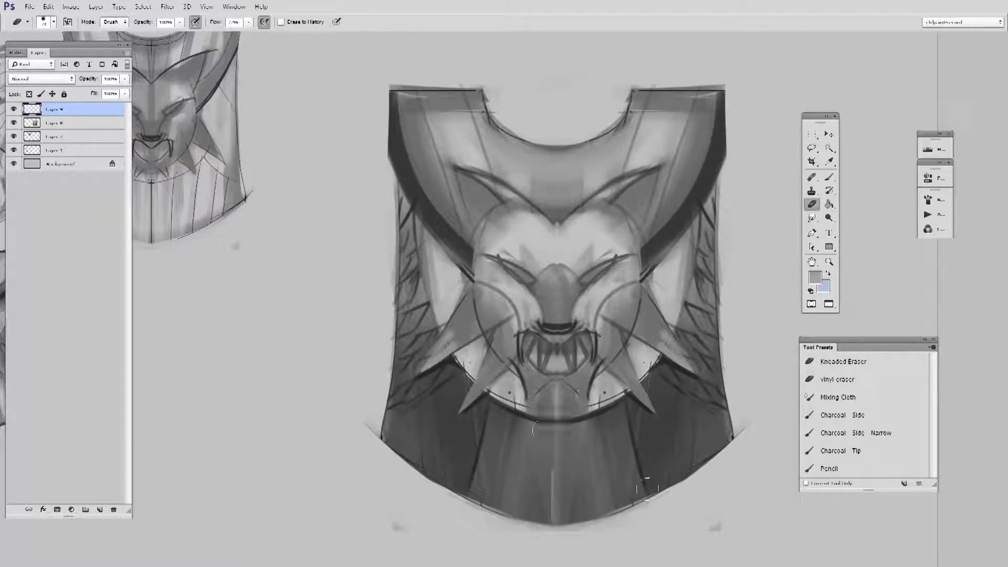
Add a thin light centre ridge between the neckline and brow on a new layer and merge both highlight layers down.
key(b)
drag(557, 226, 556, 204)
key(ctrl+z)
key(ctrl+alt+shift+n)
alt+click(576, 235)
key(e)
mouse_move(556, 149)
mouse_down()
mouse_move(557, 227)
mouse_move(545, 225)
mouse_up()
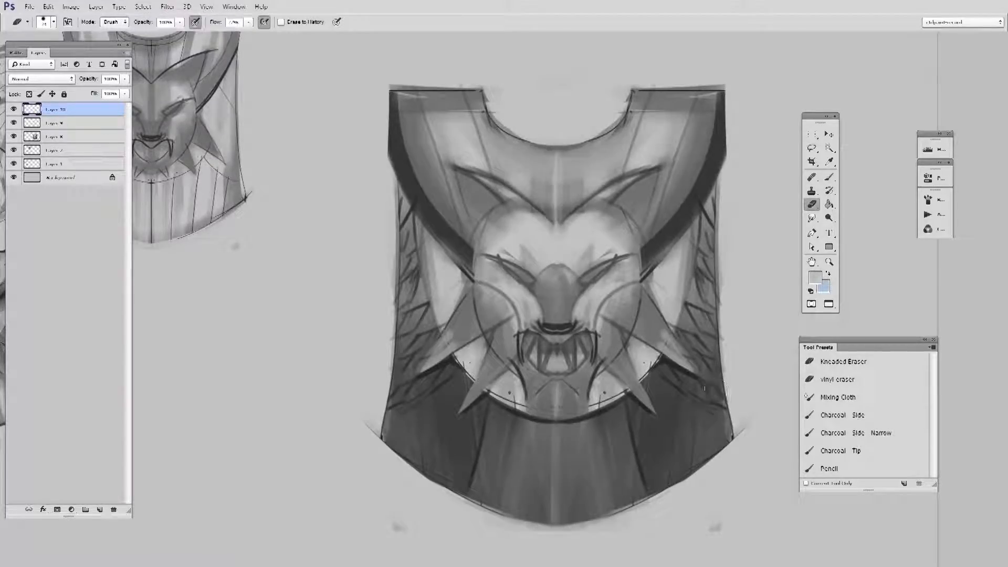
key(ctrl+e)
key(ctrl+e)
drag(386, 193, 411, 478)
drag(384, 415, 384, 449)
key(ctrl+alt+z)
key(ctrl+alt+z)
Erase the rough edges outside the shield's left side and along the top of the left shoulder.
drag(386, 183, 386, 294)
drag(379, 73, 382, 162)
drag(388, 88, 479, 82)
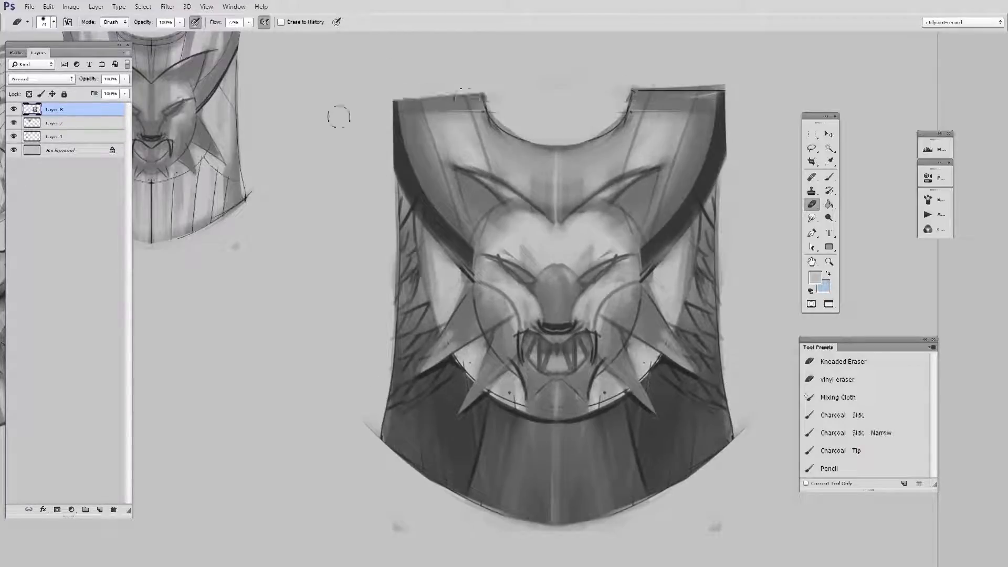
Copy the cleaned left half of the shield, mirror it over the right half, and merge the copy into the shield layer.
click(812, 135)
drag(343, 67, 555, 542)
key(ctrl+j)
key(ctrl+t)
drag(455, 504, 647, 504)
key(Return)
key(ctrl+e)
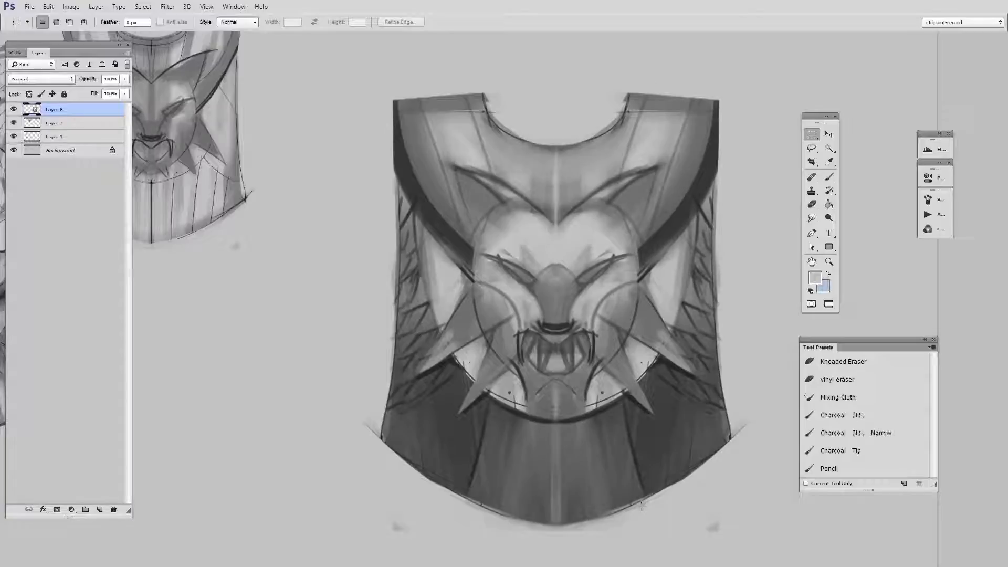